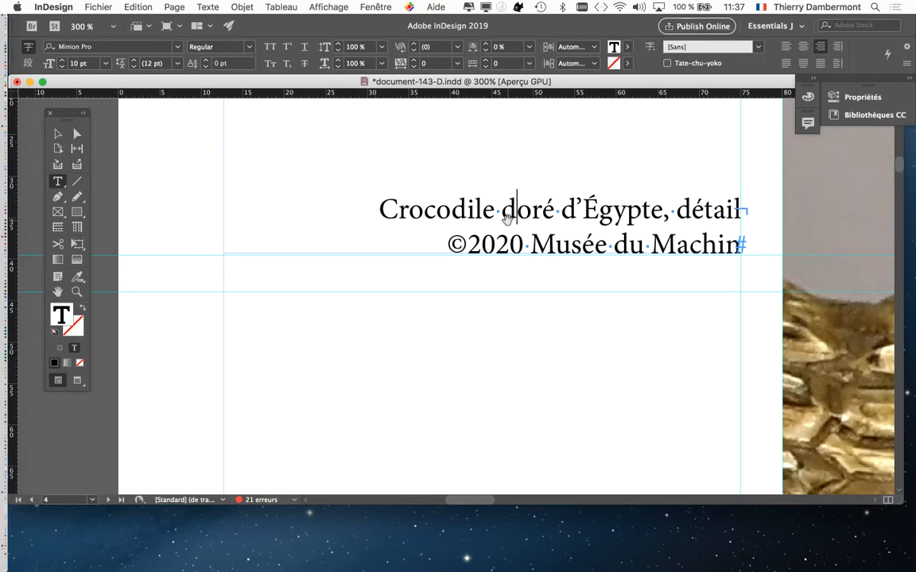
# Step: Display the paragraph formatting settings for the golden crocodile caption on page 4
pyautogui.moveTo(507, 217); pyautogui.dragTo(399, 251)
pyautogui.click(211, 6)
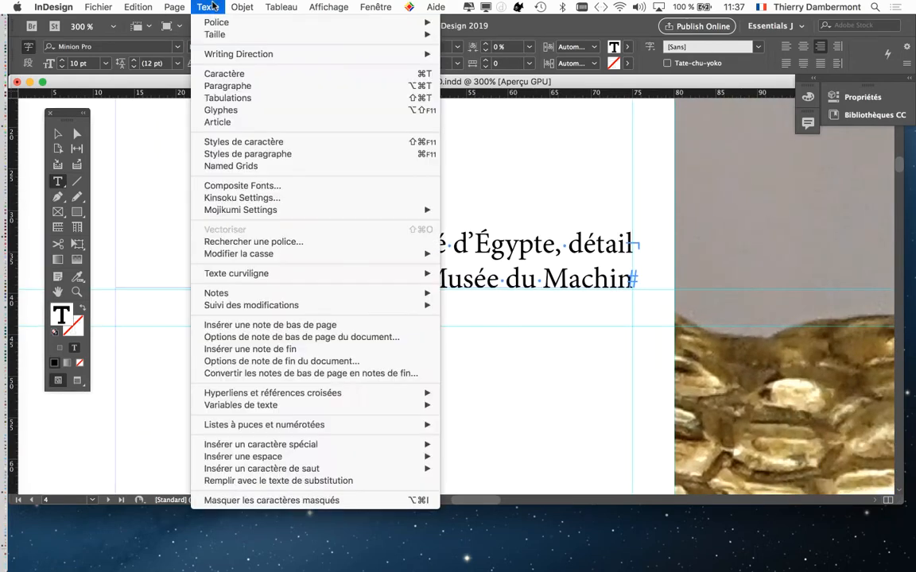
pyautogui.click(238, 86)
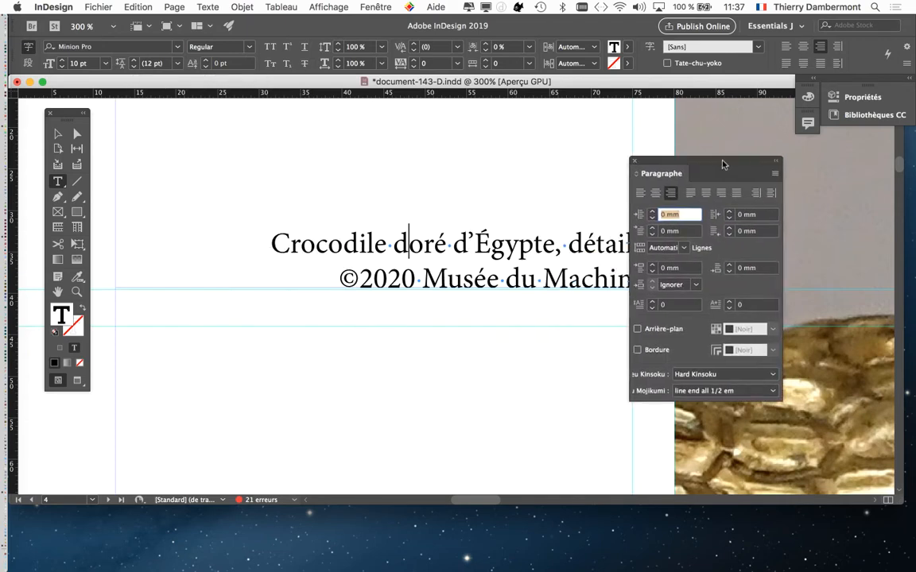
# Step: Examine the illustrated spreads throughout the document and return to the crocodile caption on page 4
pyautogui.scroll(-3, 522, 261)
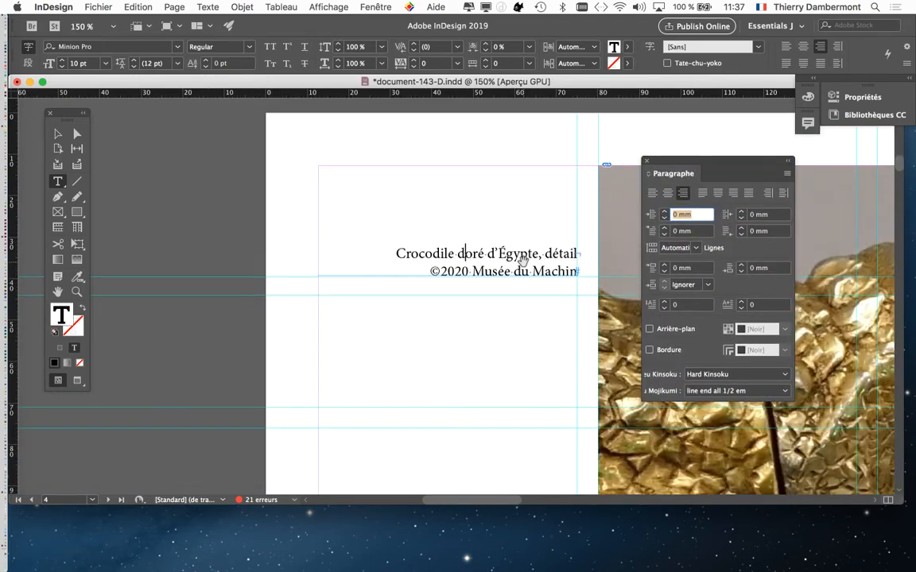
pyautogui.scroll(-1, 523, 261)
pyautogui.scroll(-10, 527, 266)
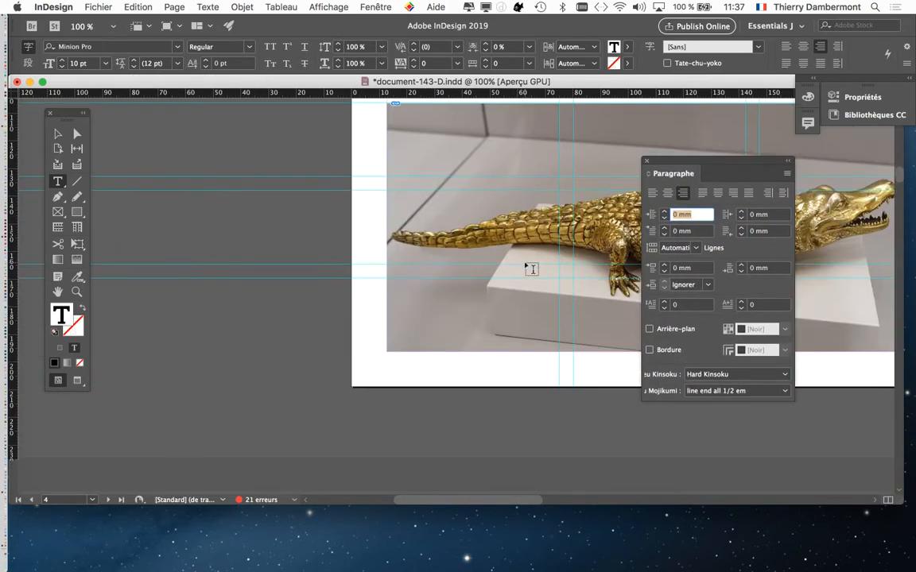
pyautogui.scroll(-5, 531, 268)
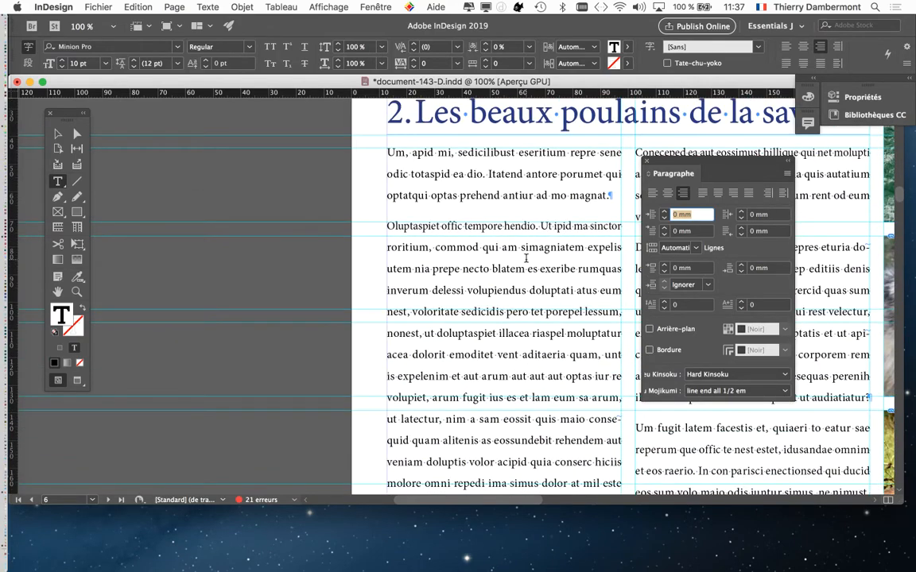
pyautogui.scroll(-15, 526, 258)
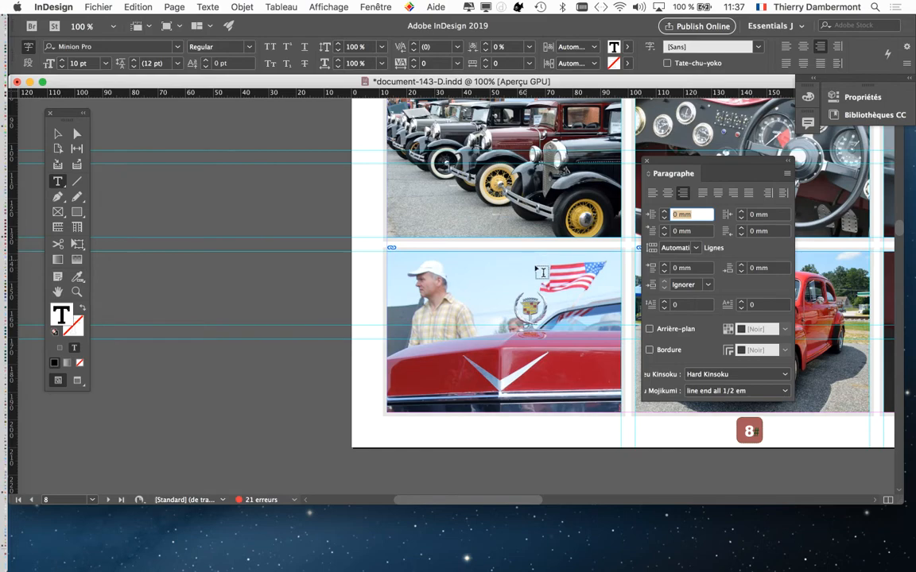
pyautogui.scroll(-5, 538, 268)
pyautogui.scroll(-3, 533, 261)
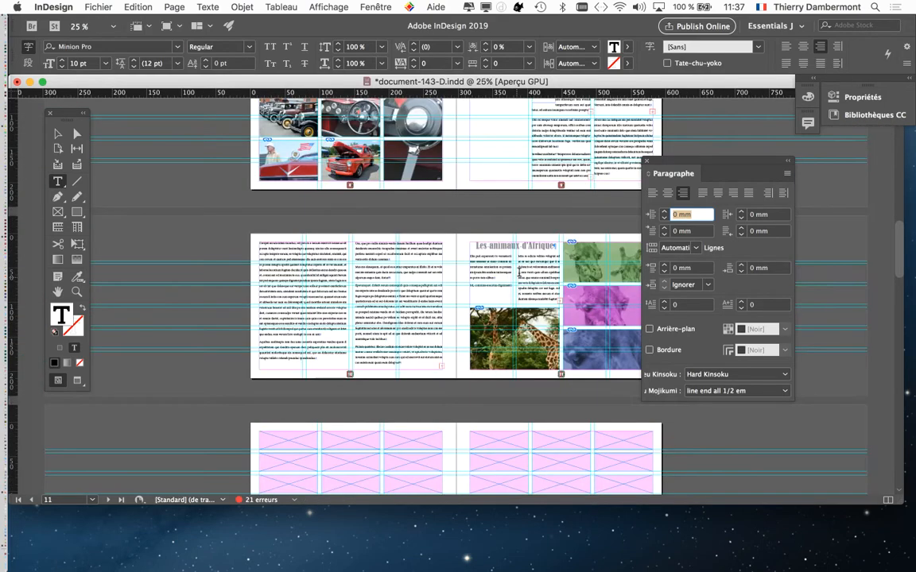
pyautogui.scroll(-10, 529, 247)
pyautogui.scroll(-1, 523, 228)
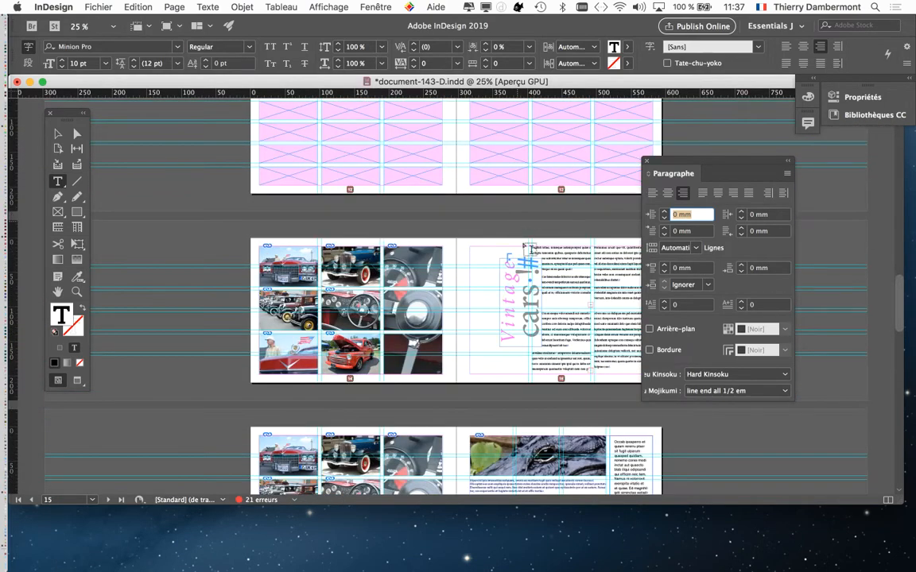
pyautogui.scroll(-8, 489, 288)
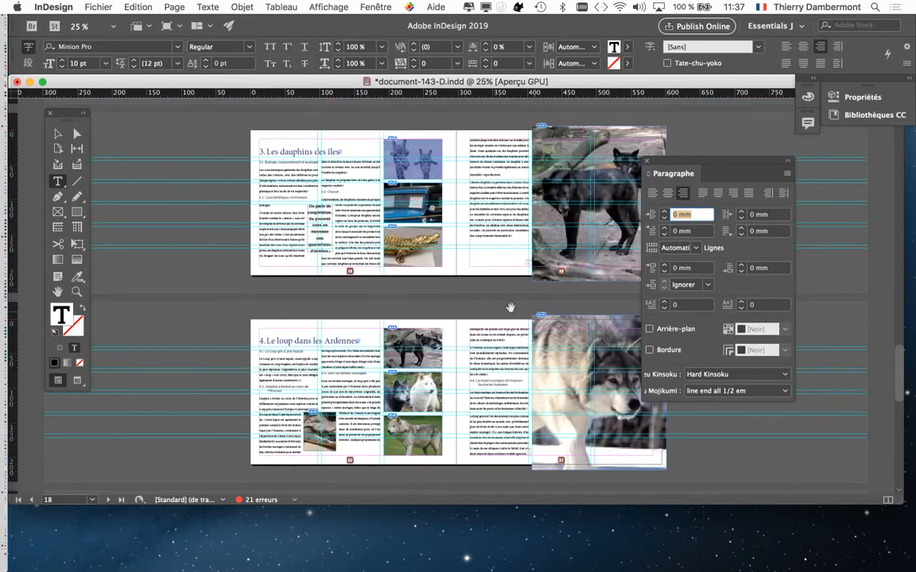
pyautogui.scroll(3, 266, 343)
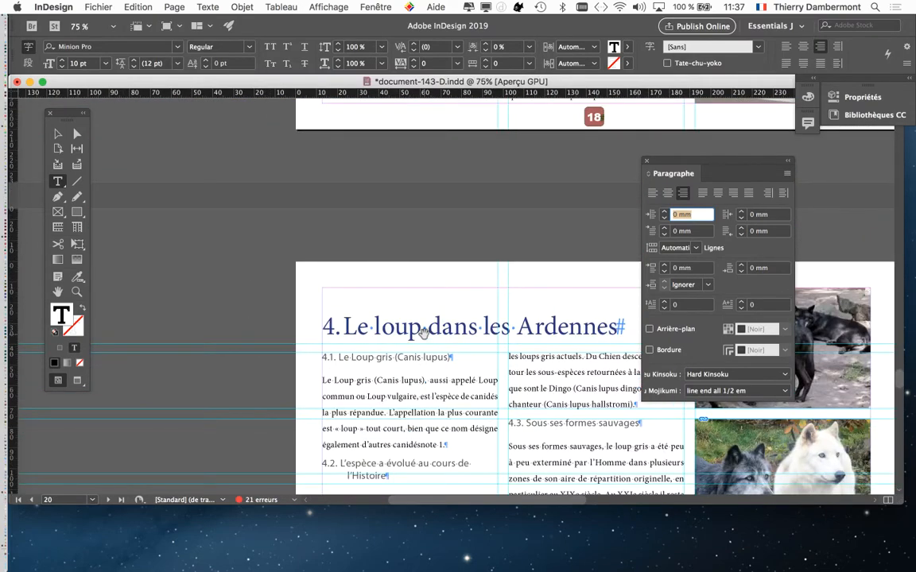
pyautogui.scroll(-3, 419, 333)
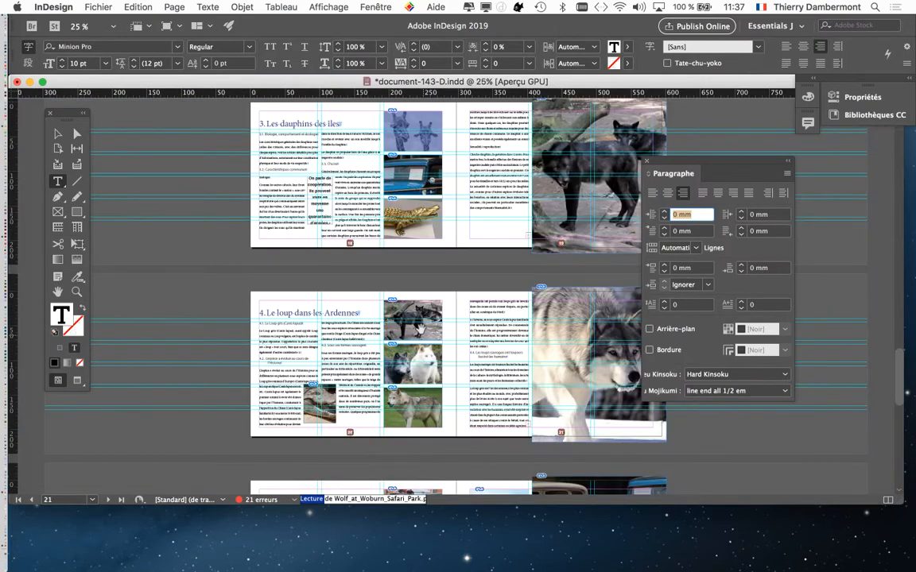
pyautogui.scroll(-1, 429, 318)
pyautogui.scroll(6, 421, 310)
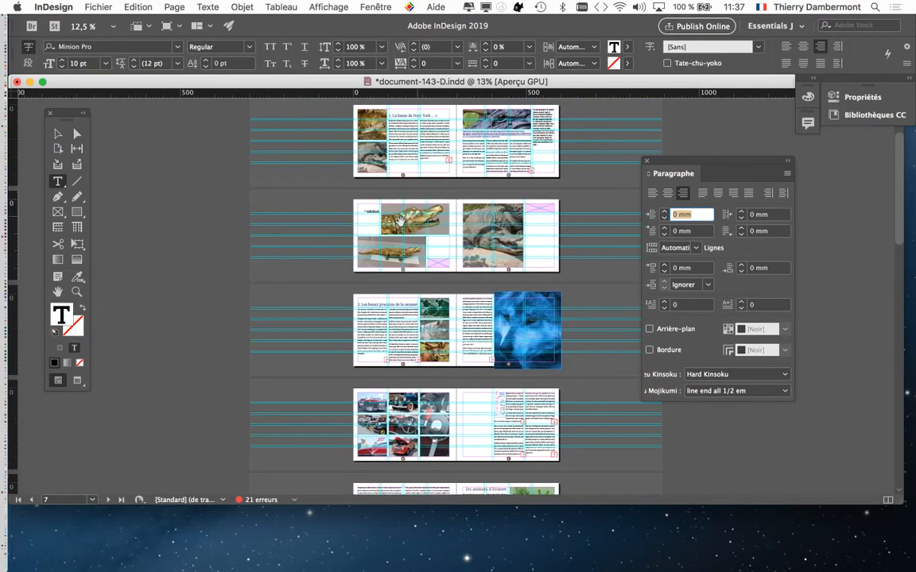
pyautogui.scroll(3, 402, 217)
pyautogui.scroll(2, 208, 132)
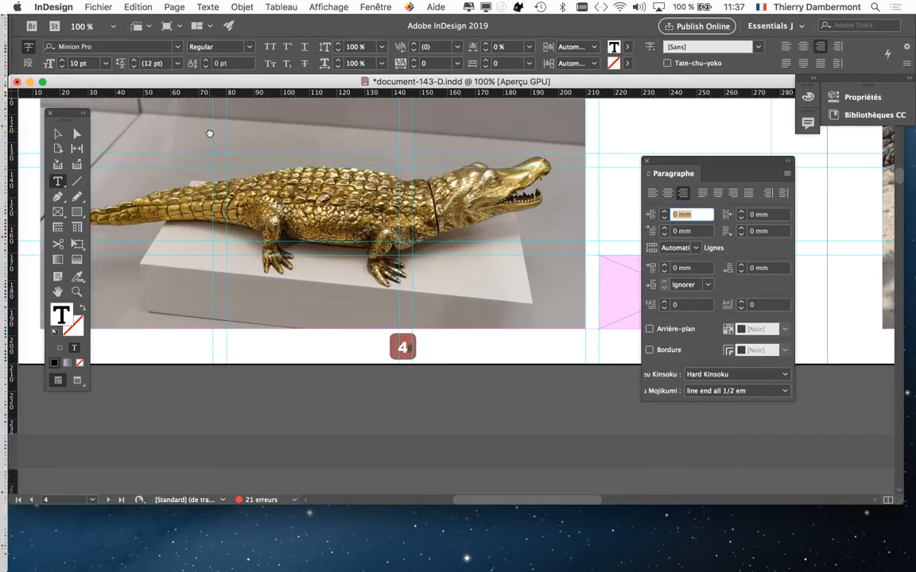
pyautogui.scroll(3, 334, 231)
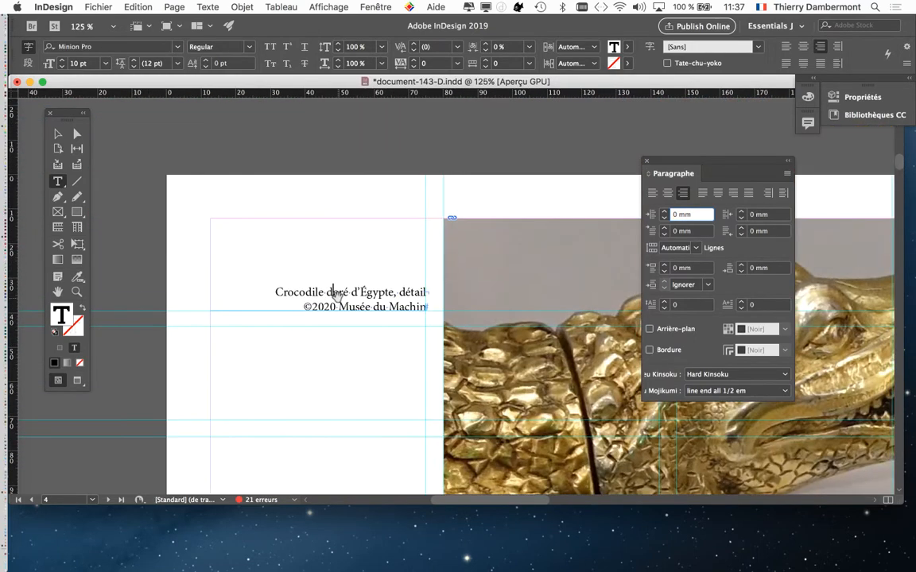
pyautogui.scroll(1, 310, 279)
pyautogui.scroll(1, 326, 247)
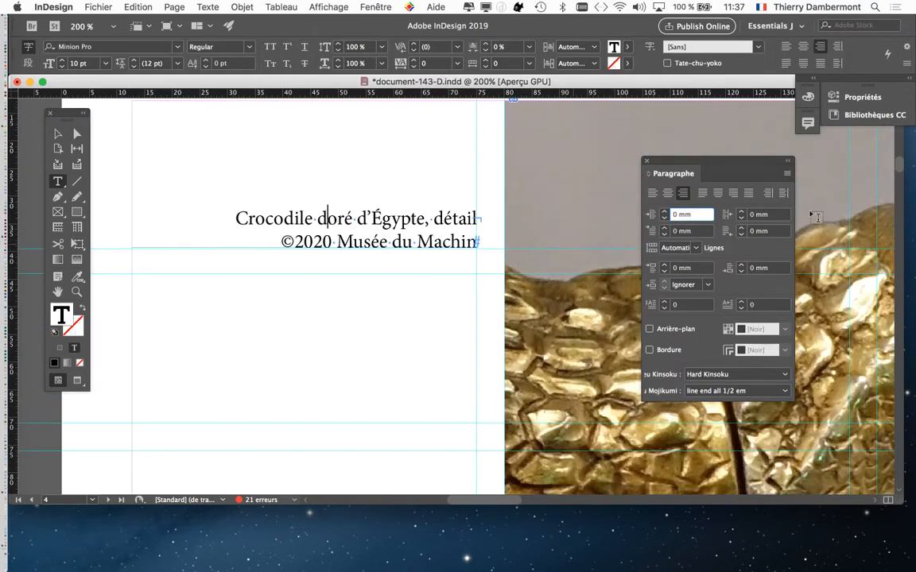
pyautogui.moveTo(709, 160); pyautogui.dragTo(590, 130)
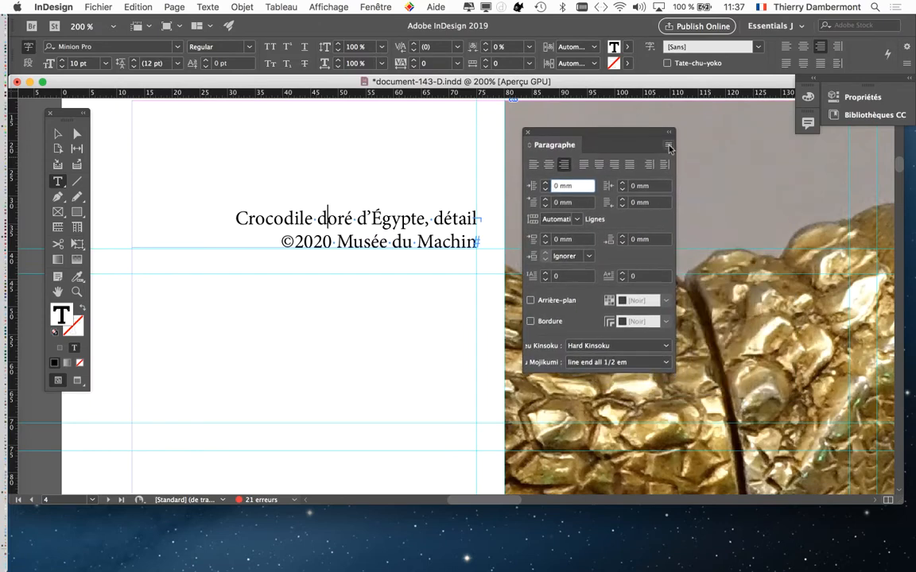
pyautogui.click(668, 147)
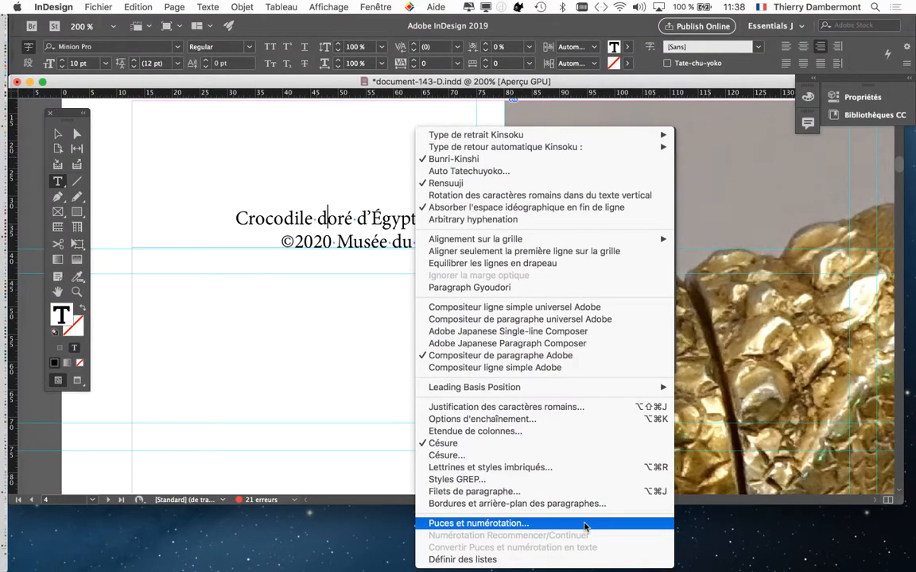
pyautogui.click(585, 526)
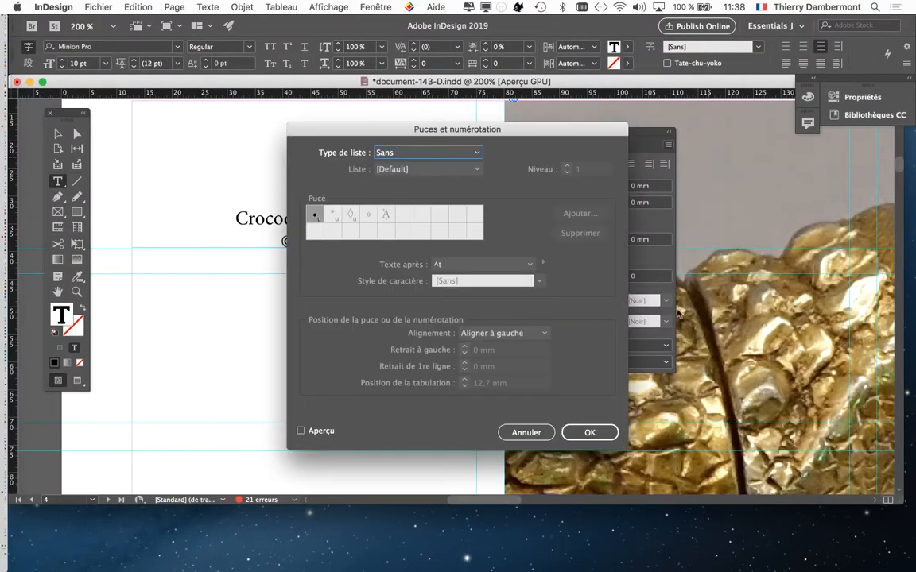
pyautogui.moveTo(407, 133); pyautogui.dragTo(610, 185)
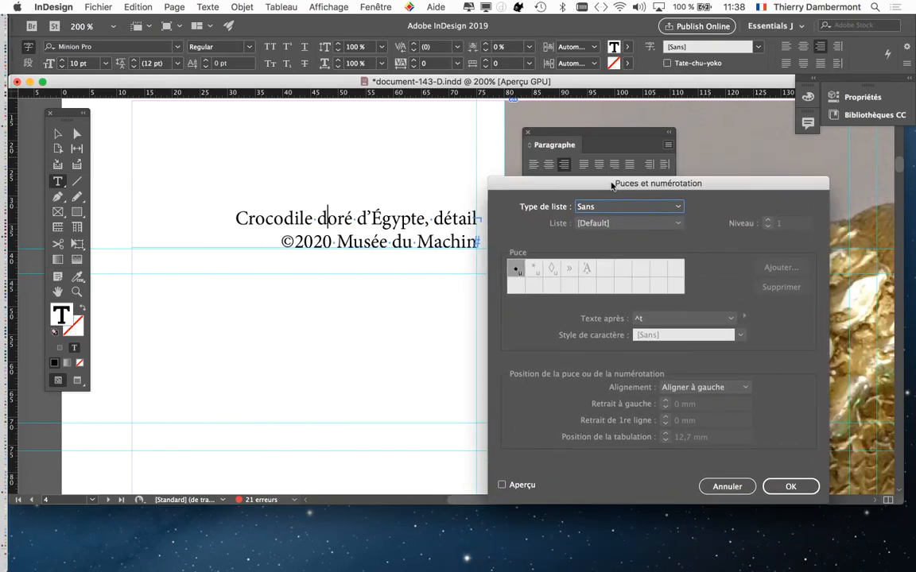
pyautogui.click(725, 483)
# Step: Set the crocodile caption's list type to Numéros in its bullets and numbering options
pyautogui.click(668, 145)
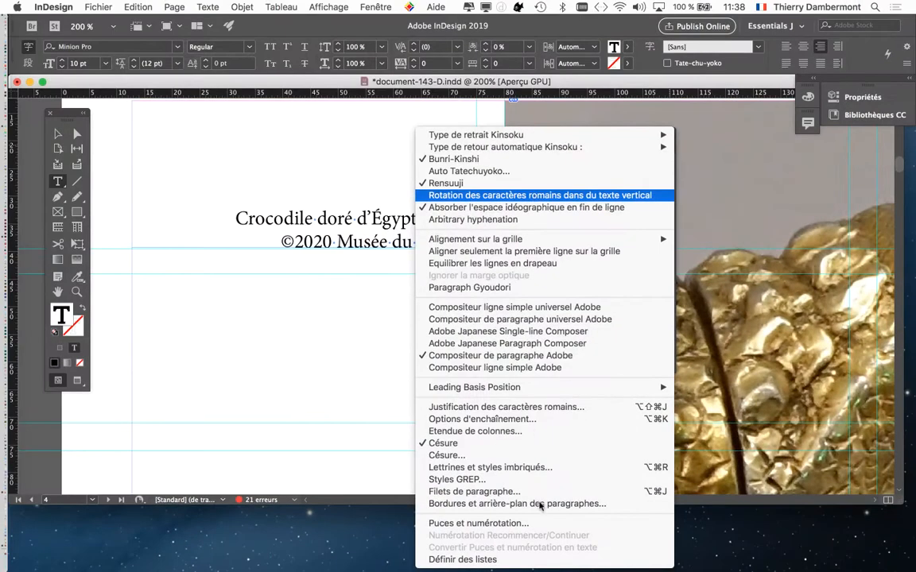
pyautogui.click(541, 524)
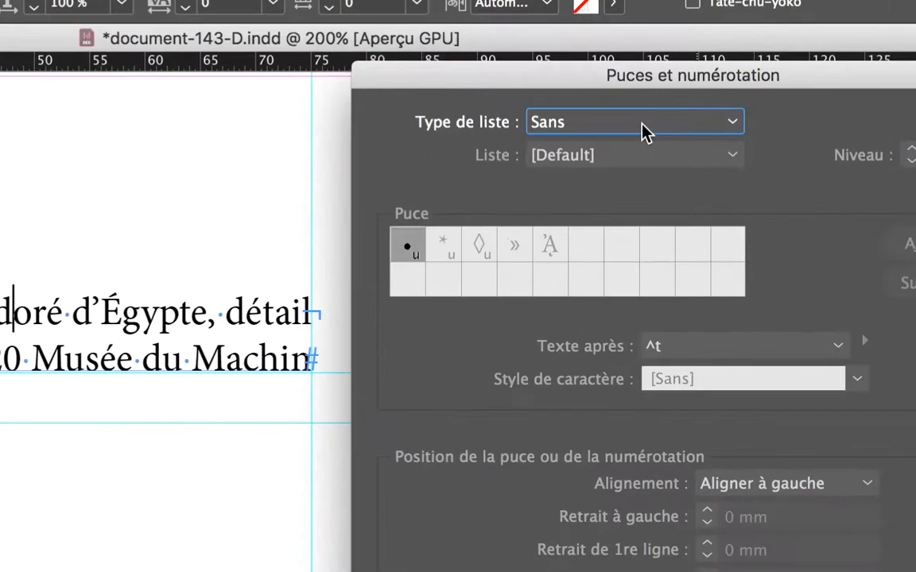
pyautogui.click(644, 131)
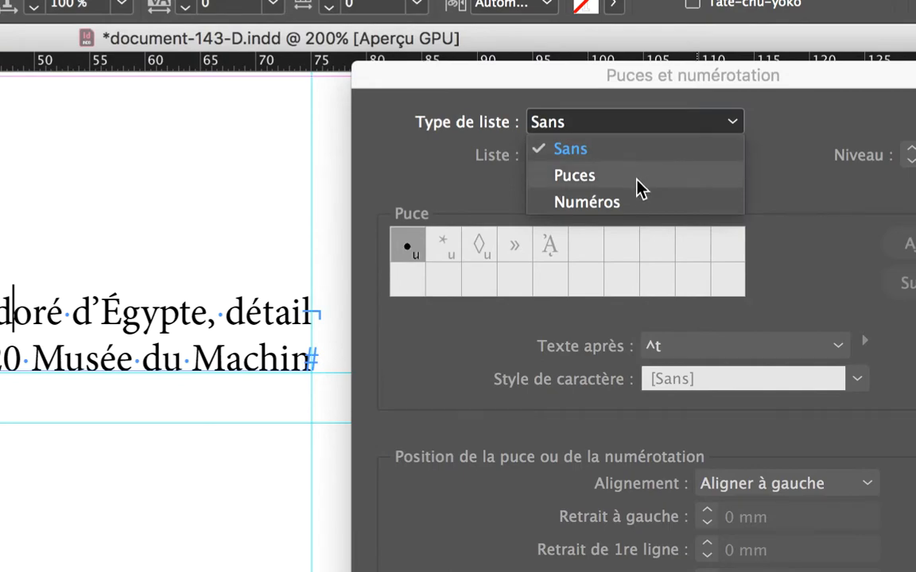
pyautogui.click(642, 204)
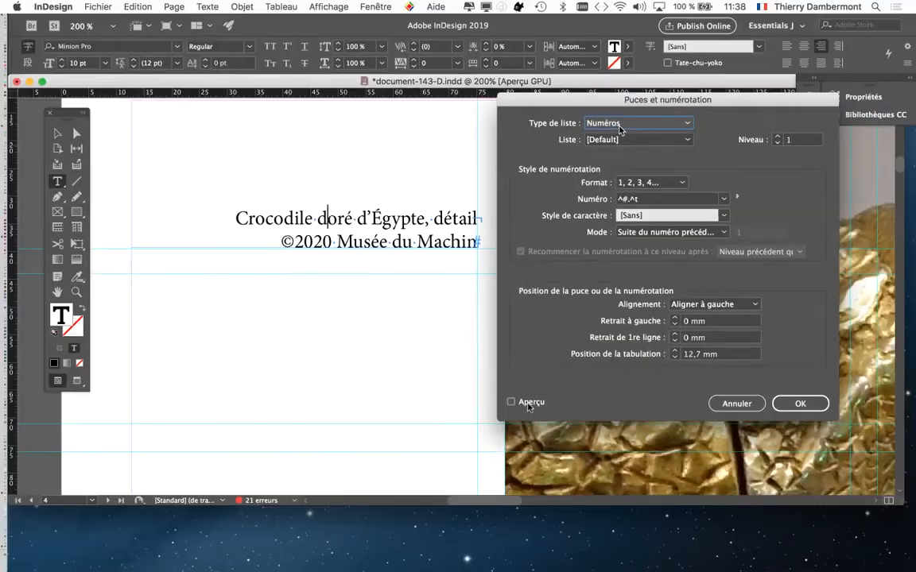
pyautogui.click(518, 443)
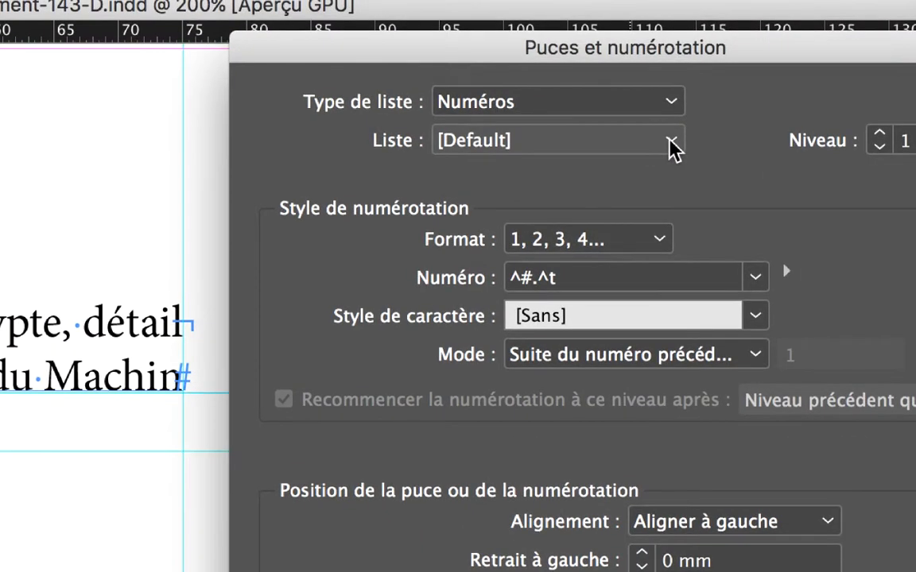
# Step: Create a new numbering list named "liste des illustrations" and assign it to the caption
pyautogui.click(769, 140)
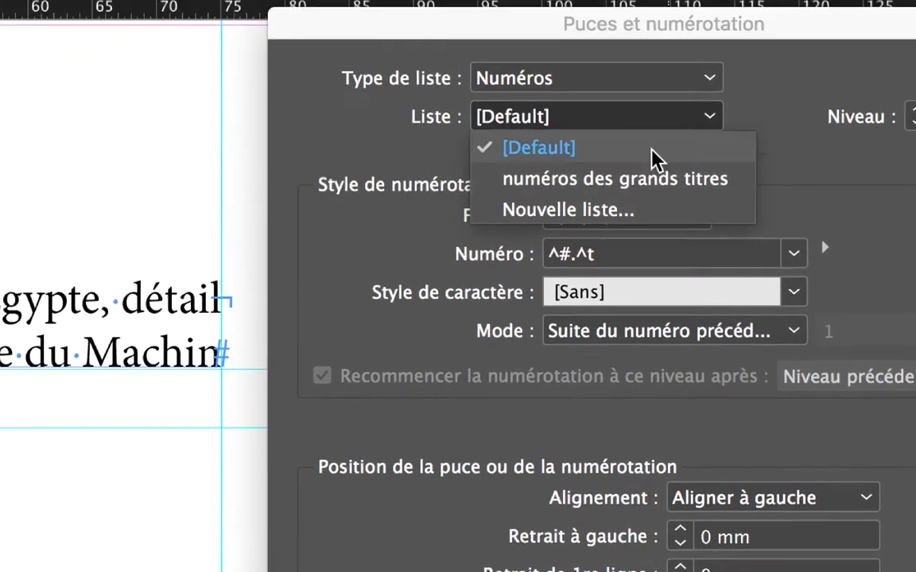
pyautogui.click(650, 123)
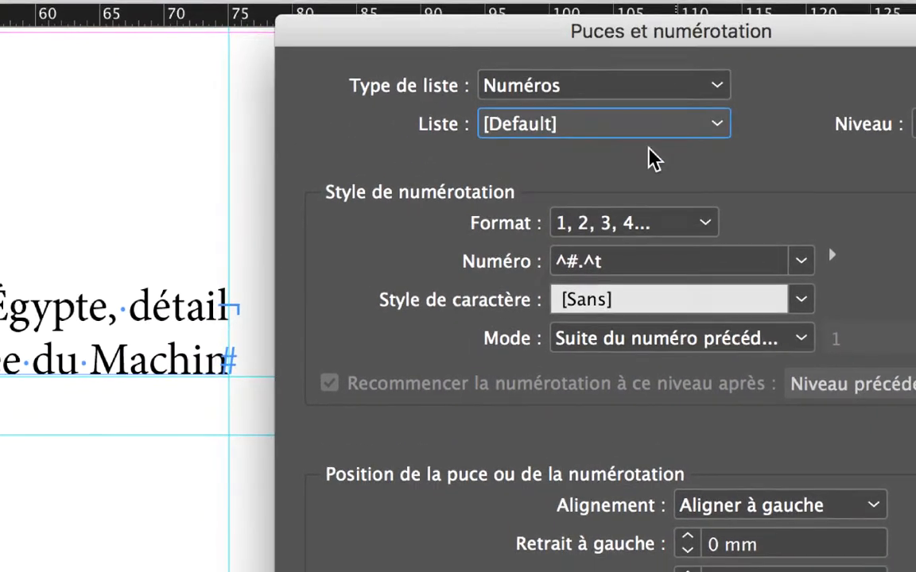
pyautogui.click(649, 142)
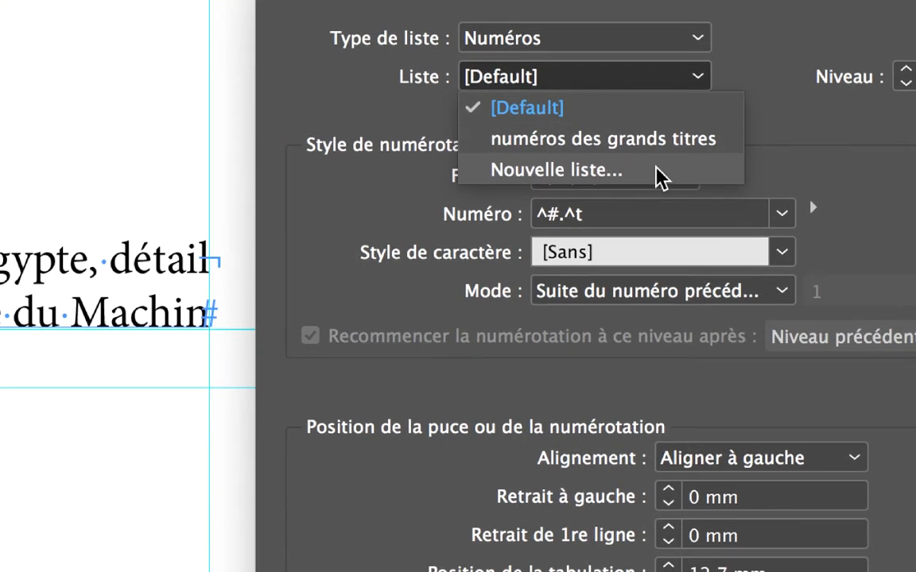
pyautogui.click(659, 172)
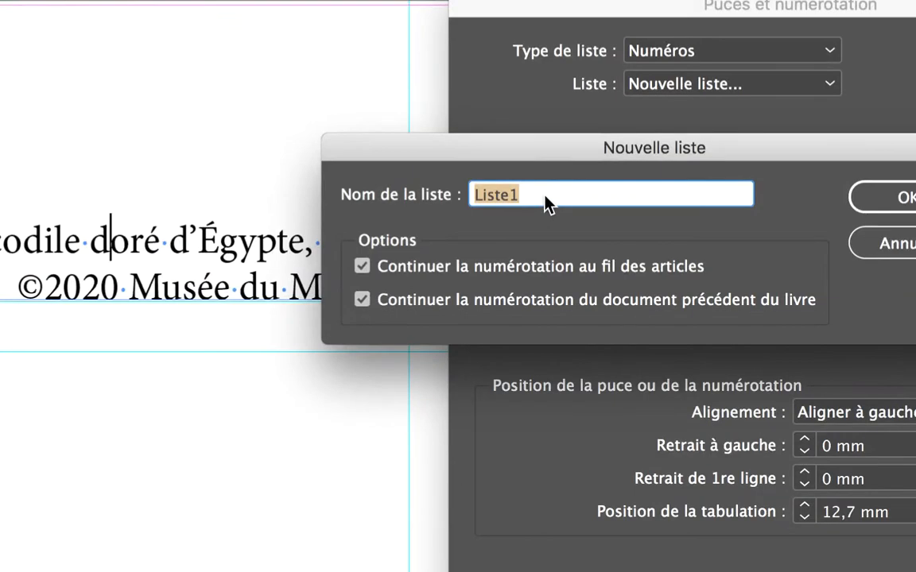
pyautogui.write('liste des illust')
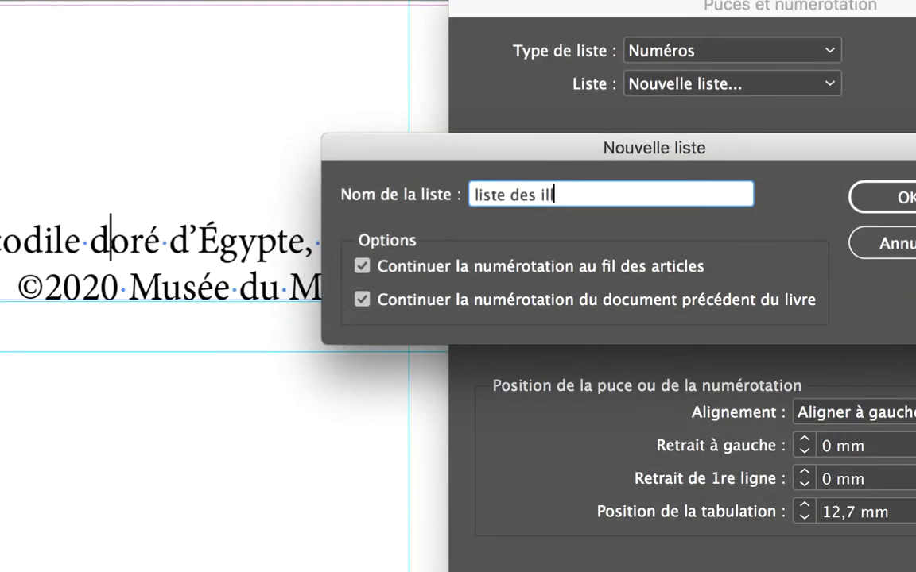
pyautogui.write('rations')
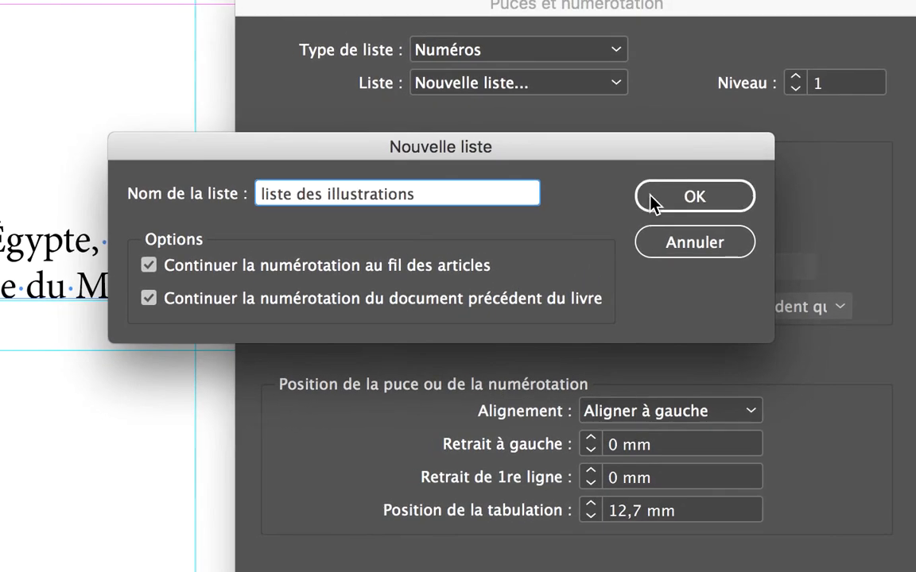
pyautogui.click(733, 159)
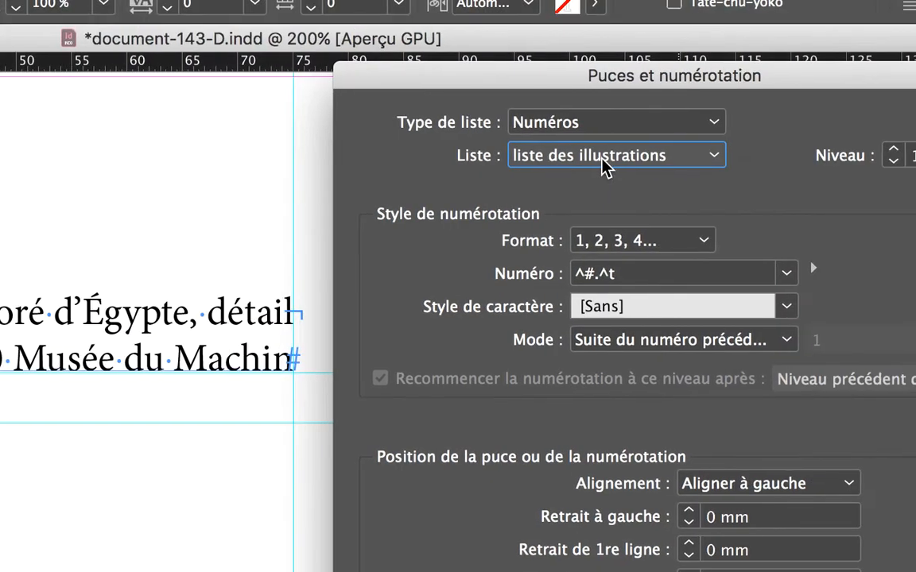
pyautogui.click(672, 126)
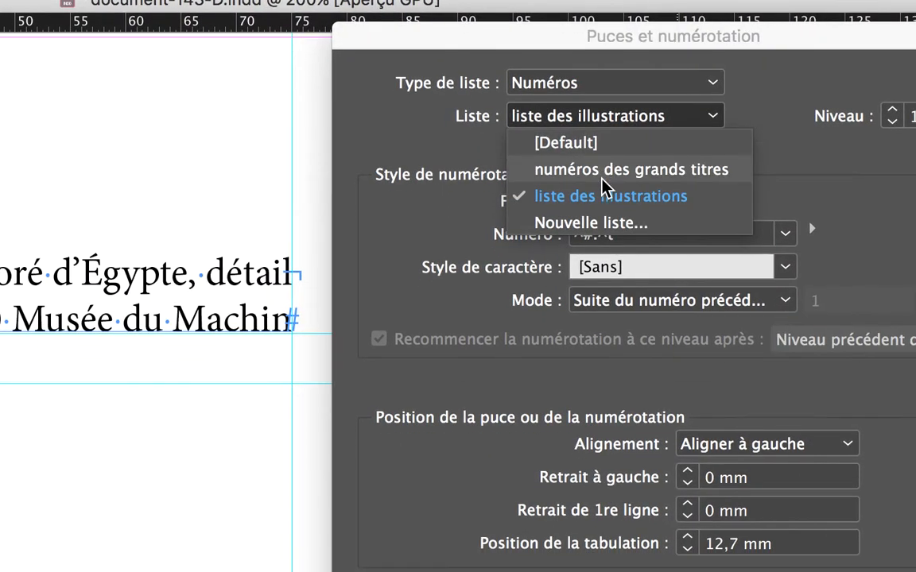
pyautogui.click(604, 192)
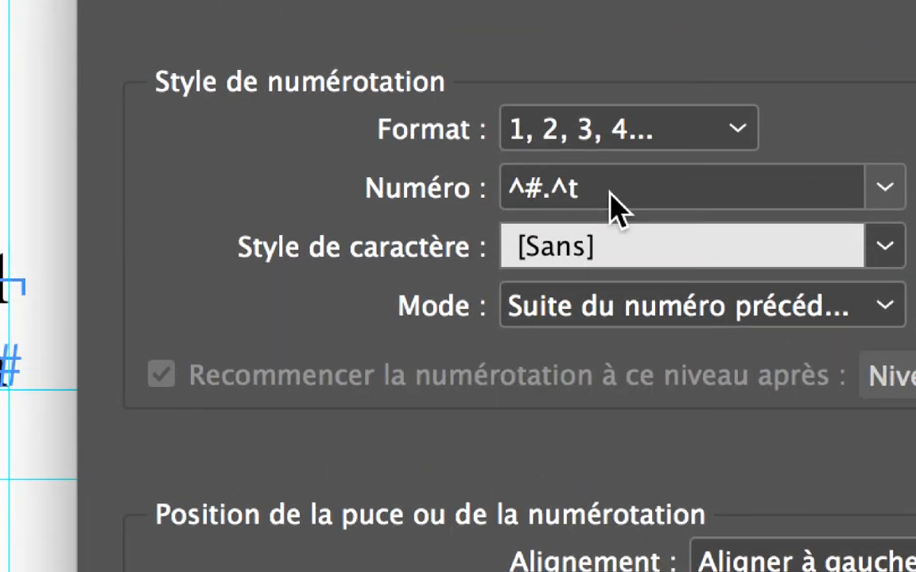
# Step: Set the caption's number expression to "^#." followed by a space, removing the tab code
pyautogui.click(544, 197)
pyautogui.moveTo(543, 197); pyautogui.dragTo(513, 200)
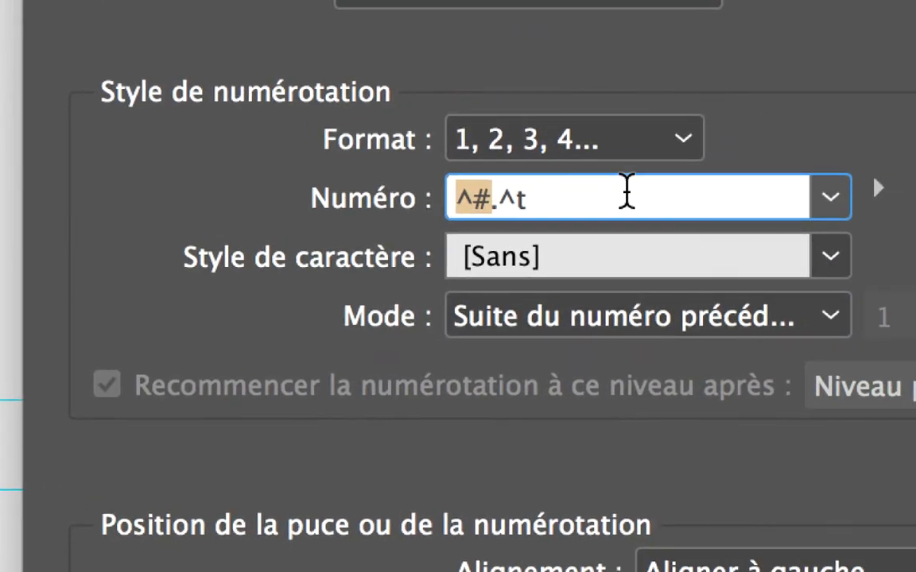
pyautogui.moveTo(626, 191); pyautogui.dragTo(496, 199)
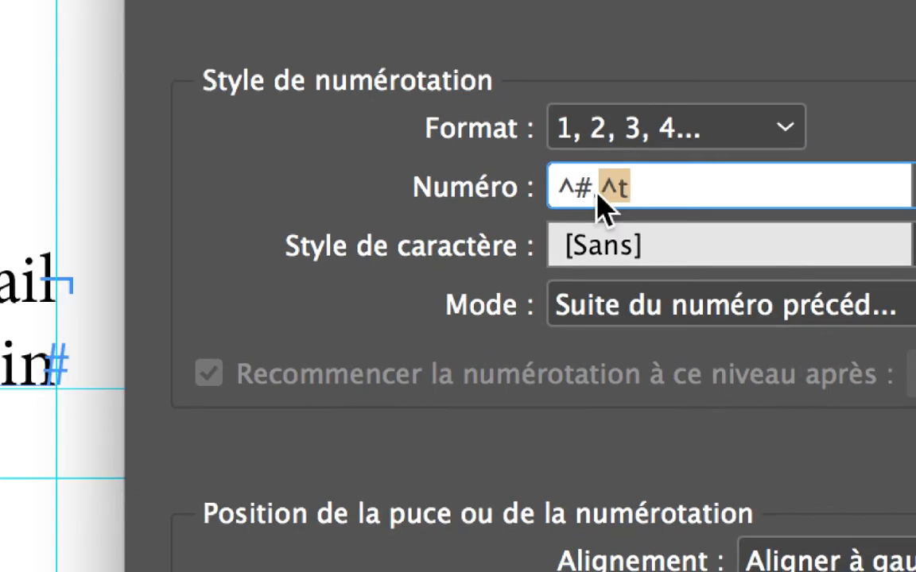
pyautogui.write('.')
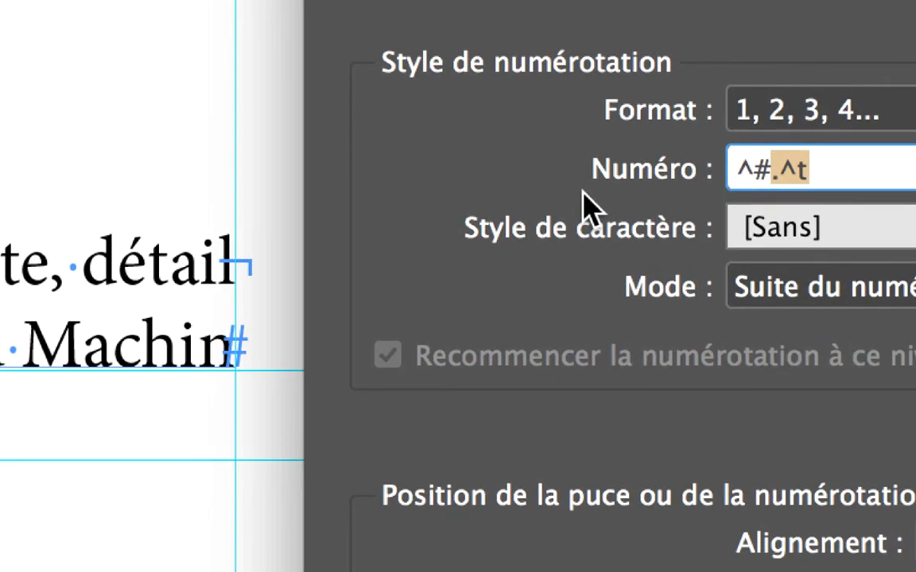
pyautogui.moveTo(808, 183); pyautogui.dragTo(787, 177)
pyautogui.press('BackSpace')
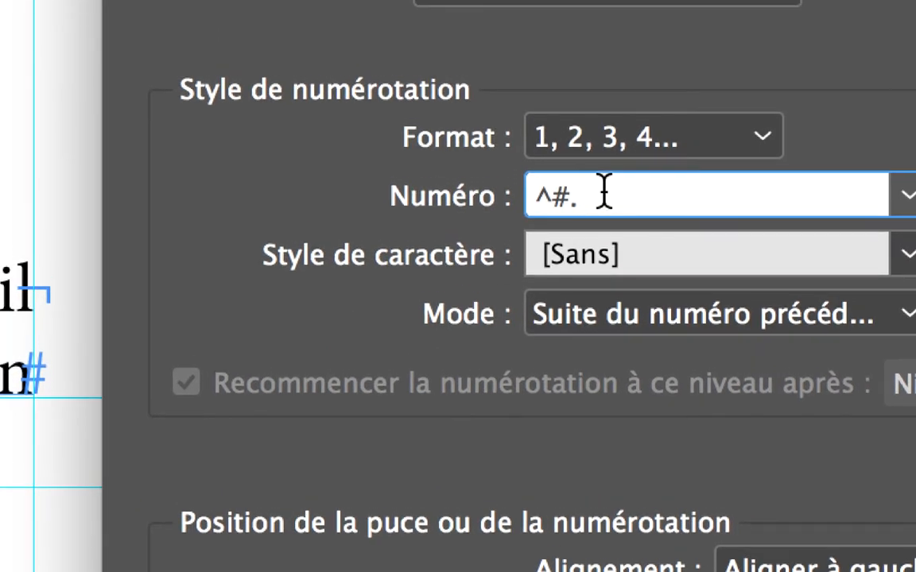
pyautogui.press('Tab')
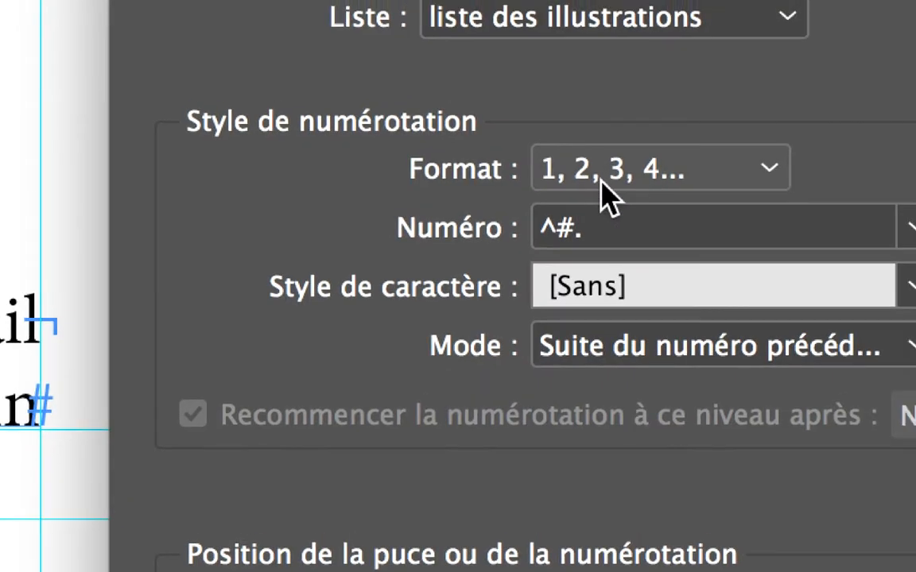
# Step: Set the numbering format to 01,02,03... and apply the numbering to the crocodile caption
pyautogui.click(601, 181)
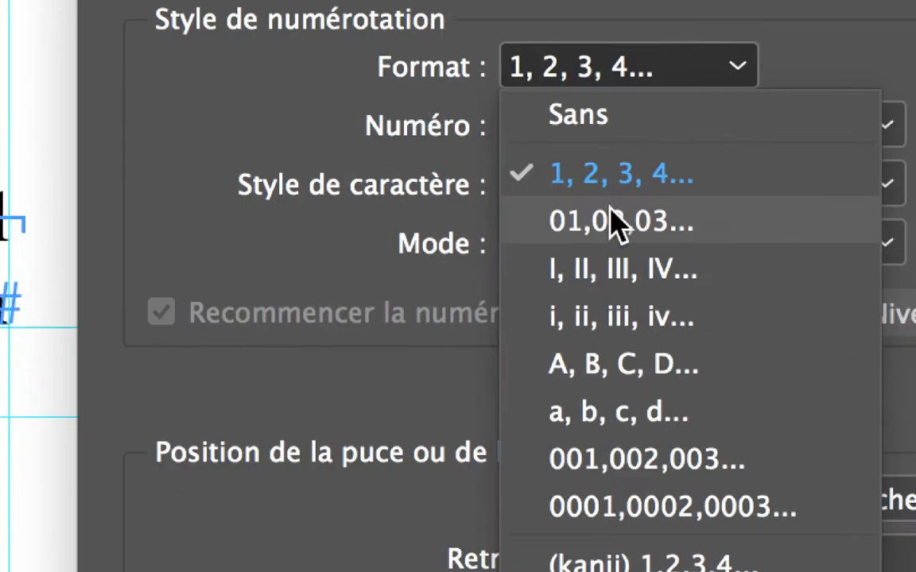
pyautogui.click(616, 223)
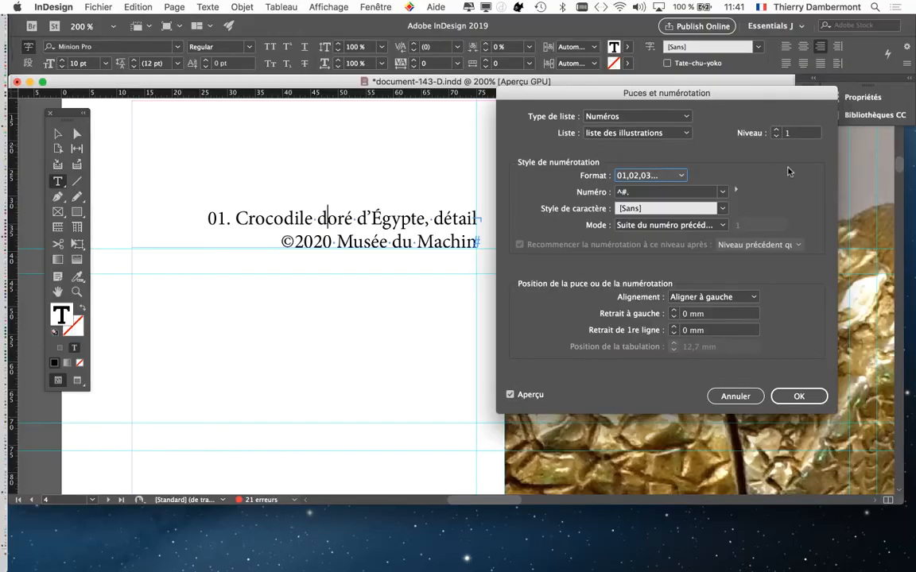
pyautogui.click(797, 396)
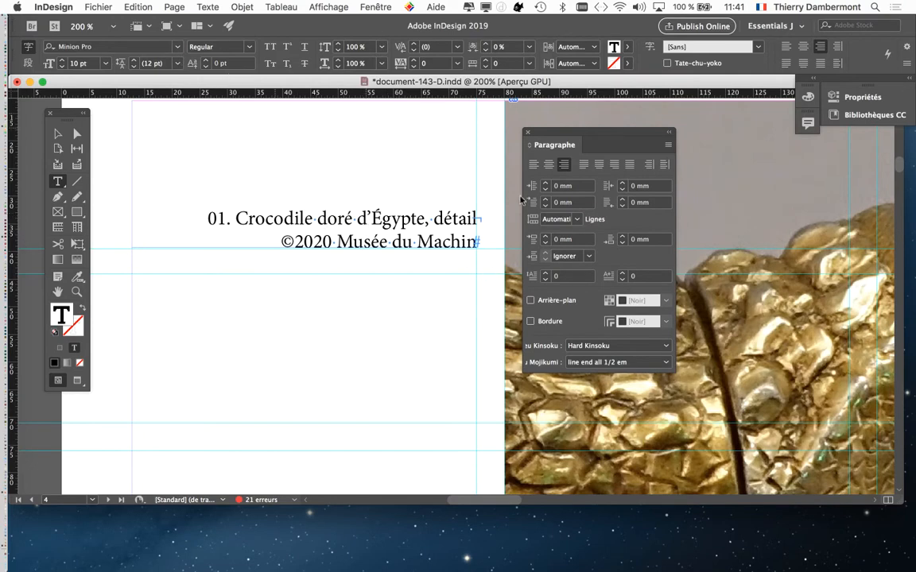
# Step: Reopen the caption's bullets and numbering options and prefix the number expression with "Illustration ", giving "Illustration ^#."
pyautogui.click(667, 148)
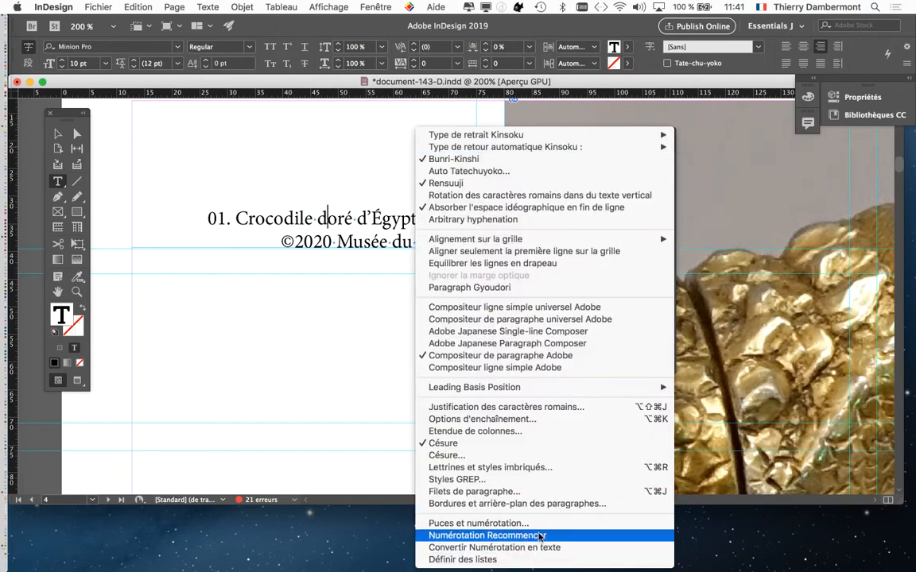
pyautogui.click(539, 524)
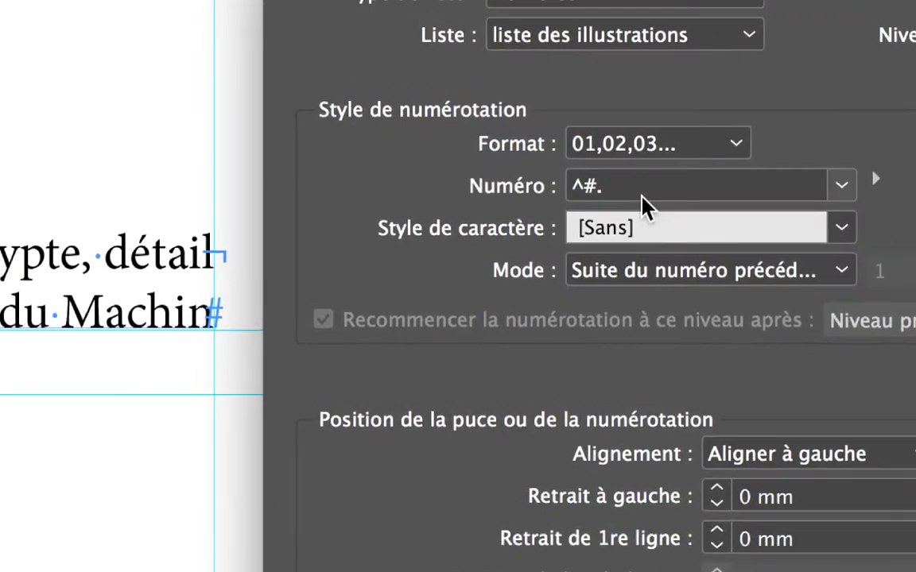
pyautogui.click(606, 161)
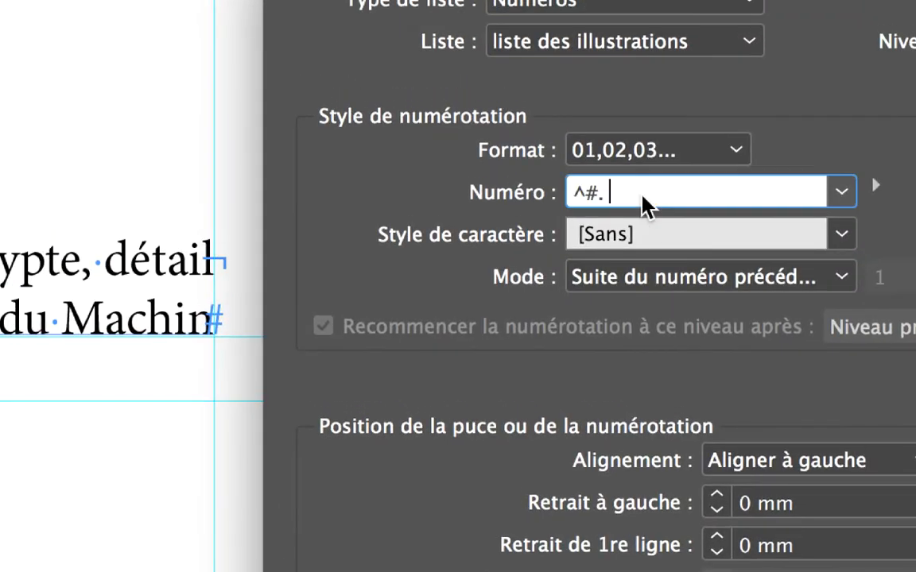
pyautogui.click(543, 155)
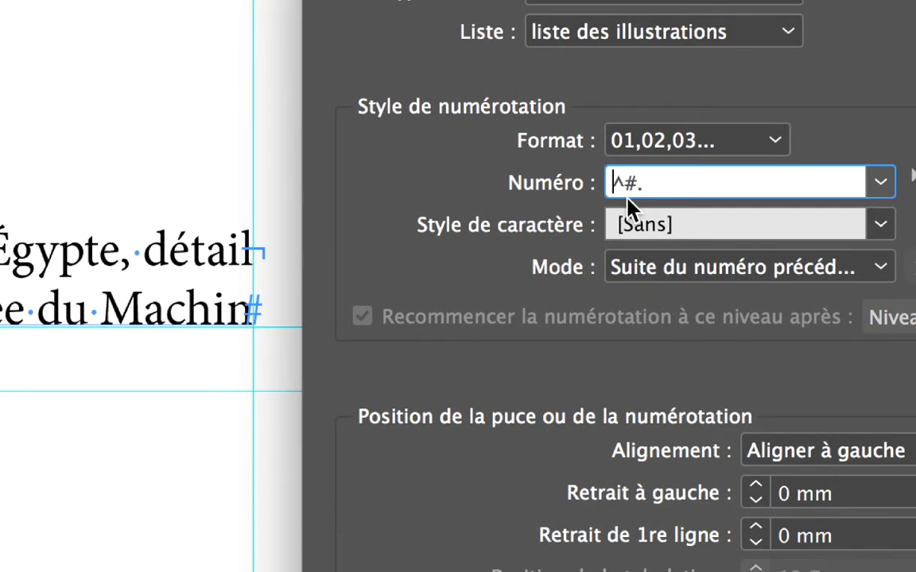
pyautogui.write('Illustration')
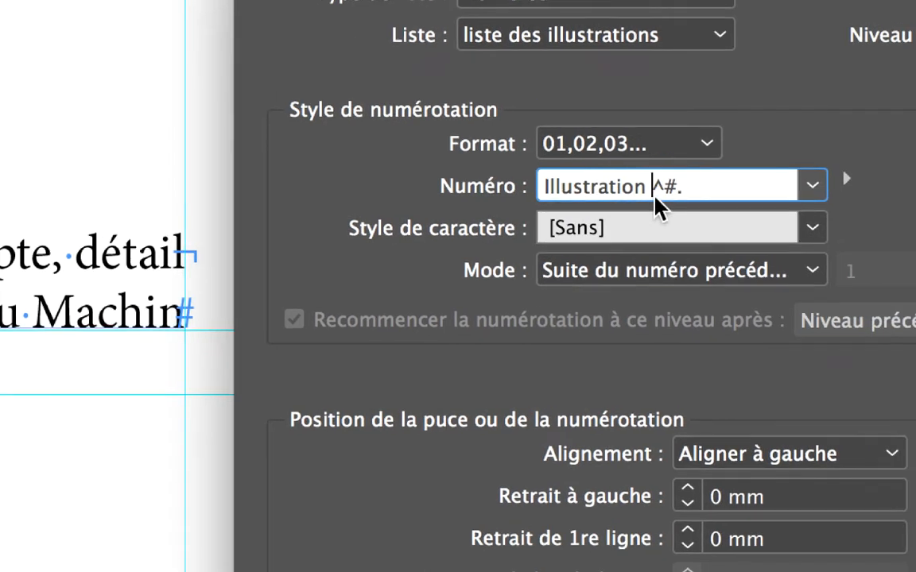
pyautogui.click(759, 190)
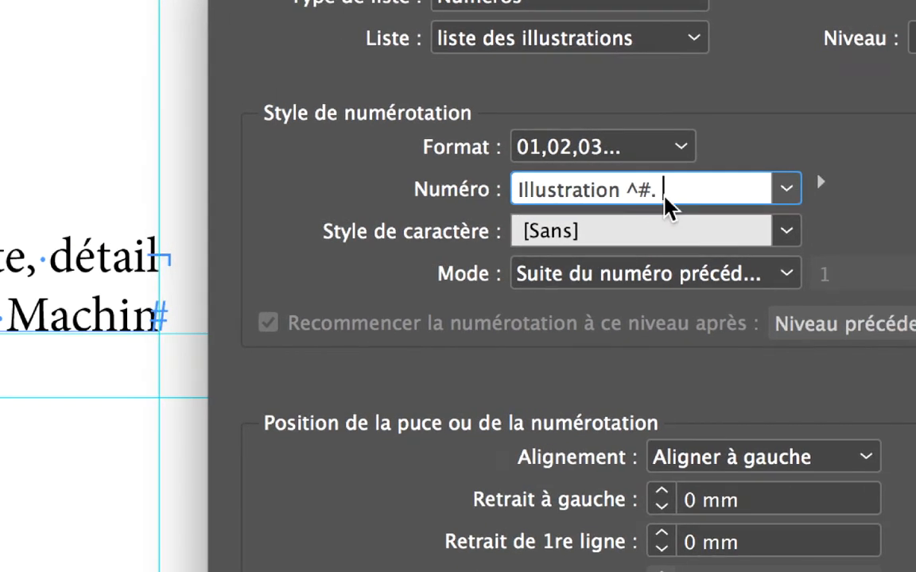
pyautogui.press('Tab')
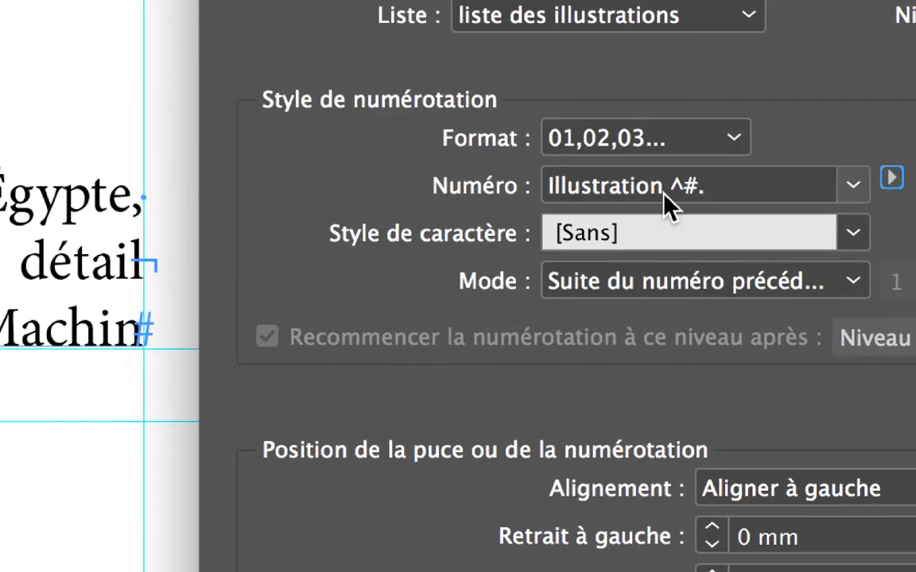
# Step: Try abbreviating the number prefix to "Illustr." and undo the abbreviation
pyautogui.doubleClick(636, 198)
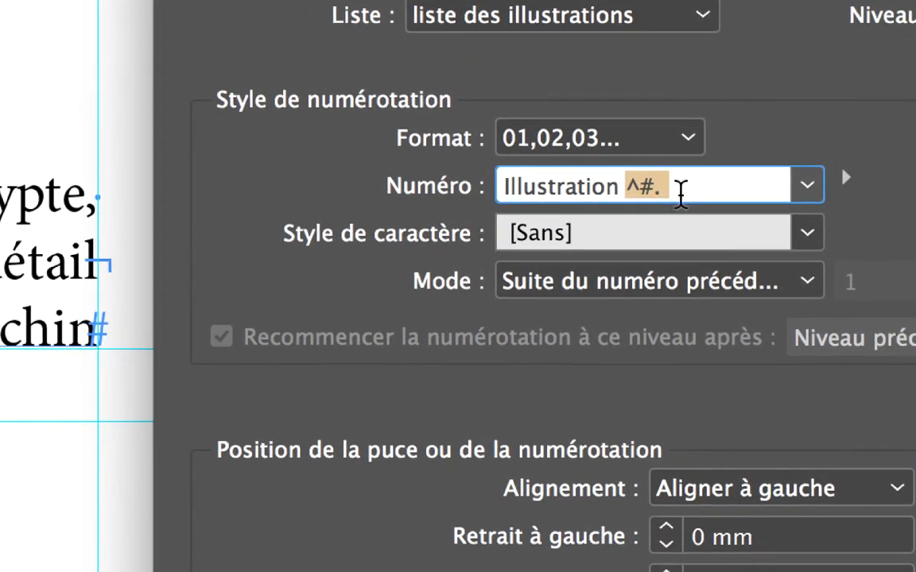
pyautogui.click(640, 189)
pyautogui.moveTo(665, 191); pyautogui.dragTo(539, 199)
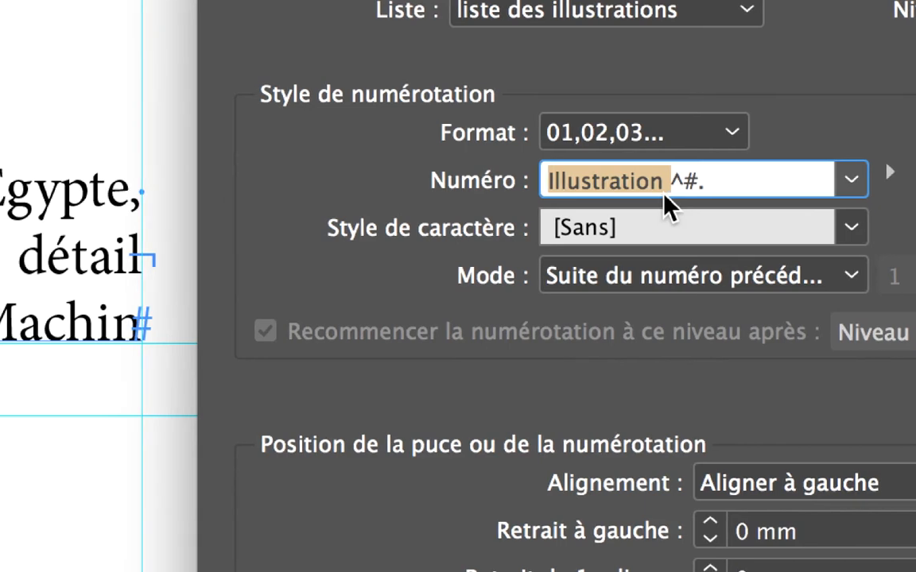
pyautogui.click(666, 190)
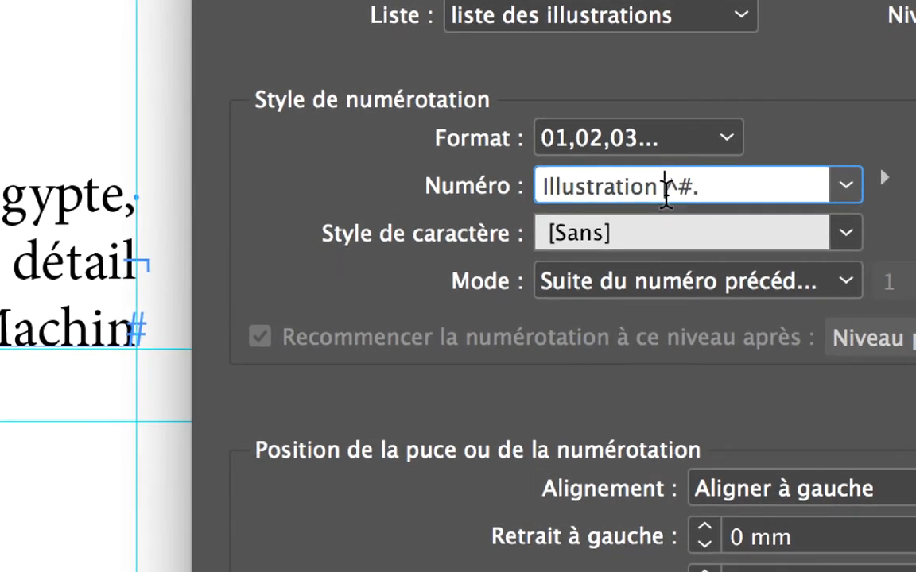
pyautogui.moveTo(666, 191); pyautogui.dragTo(579, 191)
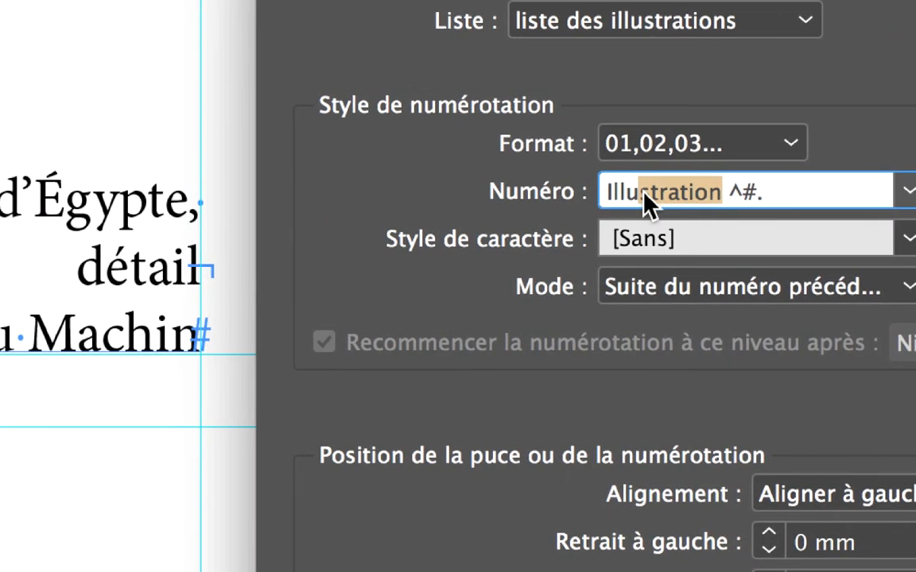
pyautogui.moveTo(643, 193); pyautogui.dragTo(676, 202)
pyautogui.write('.')
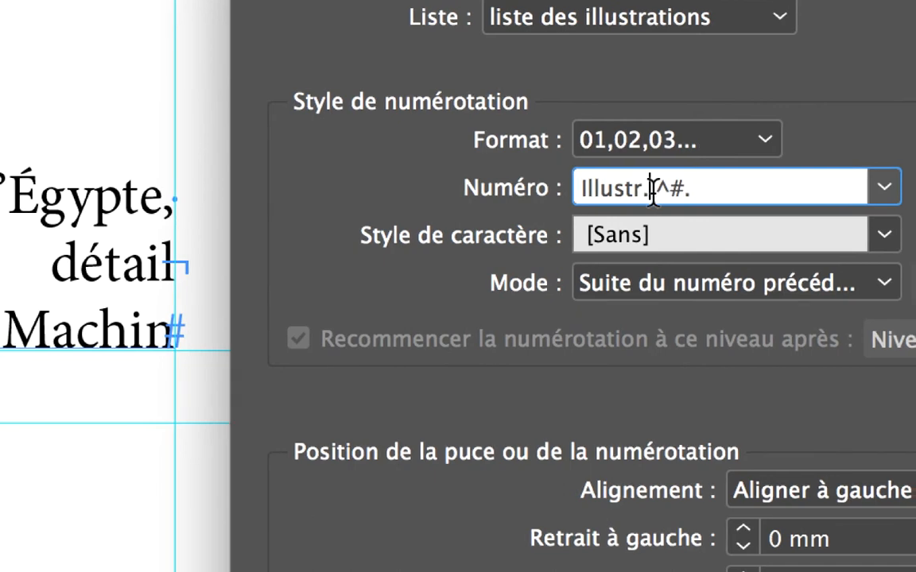
pyautogui.press('super+z')
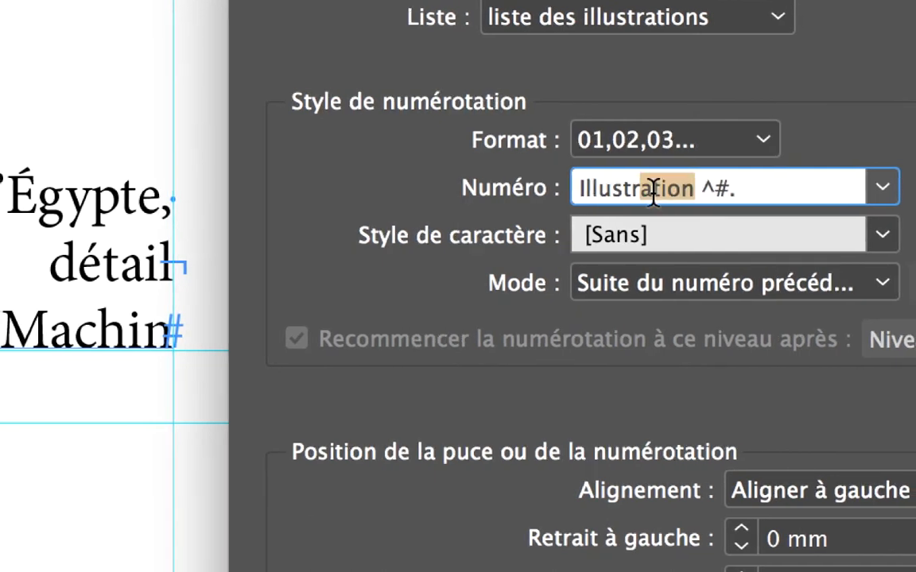
pyautogui.click(732, 190)
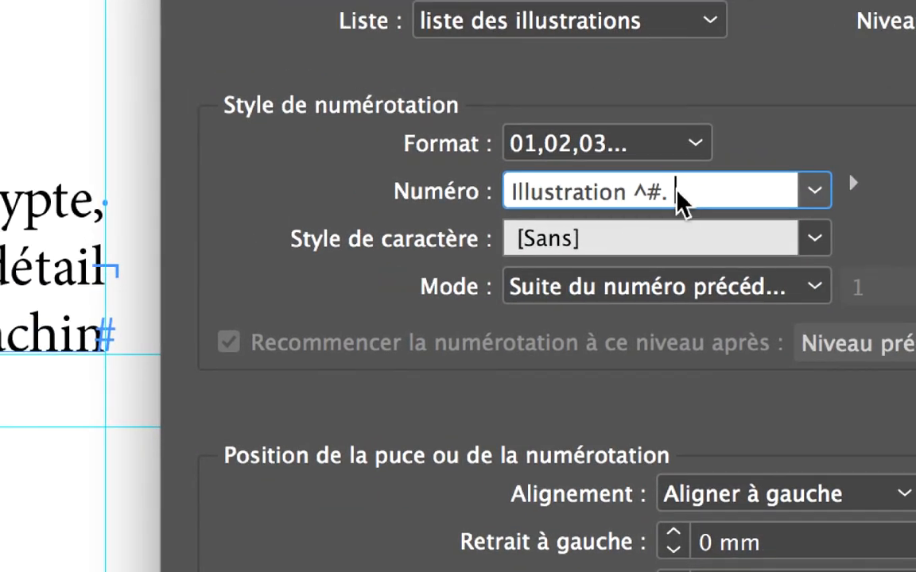
pyautogui.press('Tab')
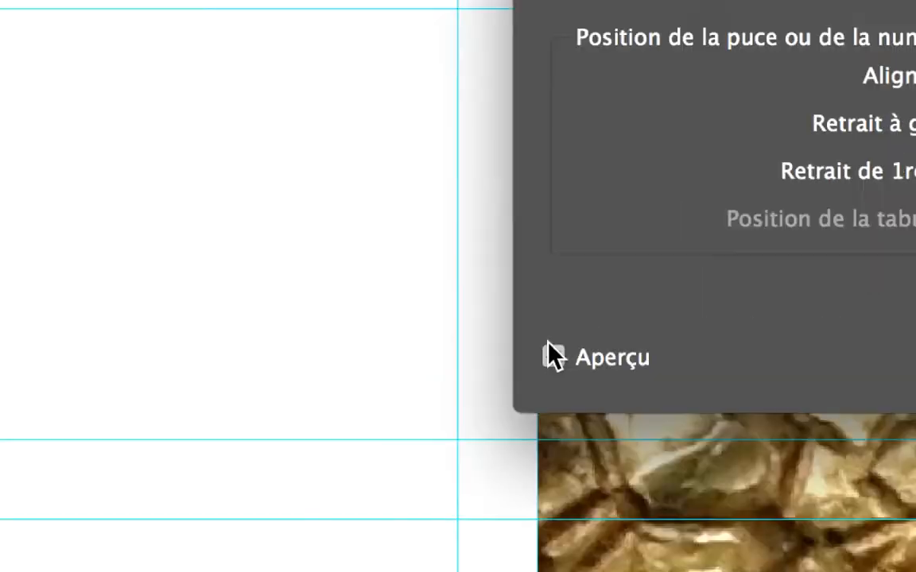
# Step: Preview the caption with the 01,02,03... format selected and apply the numbering settings
pyautogui.click(550, 348)
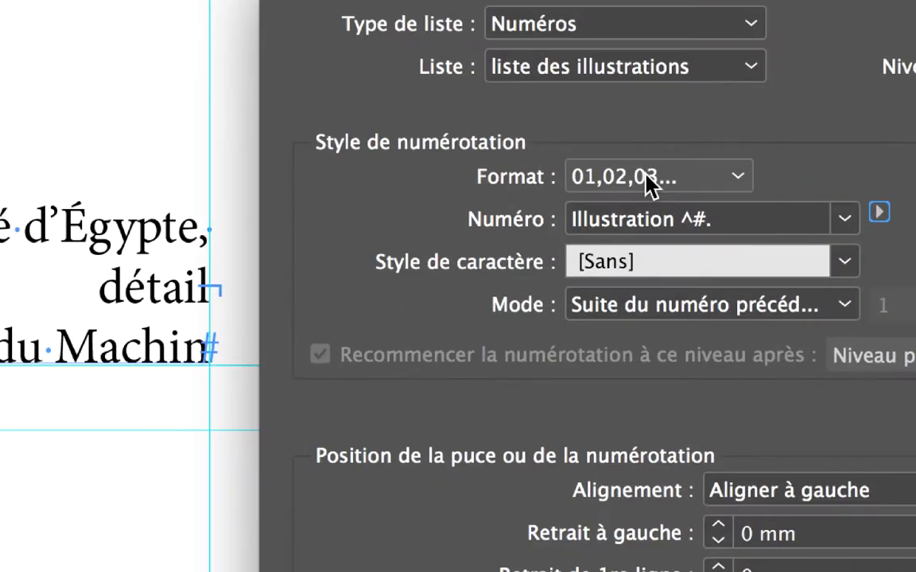
pyautogui.click(648, 181)
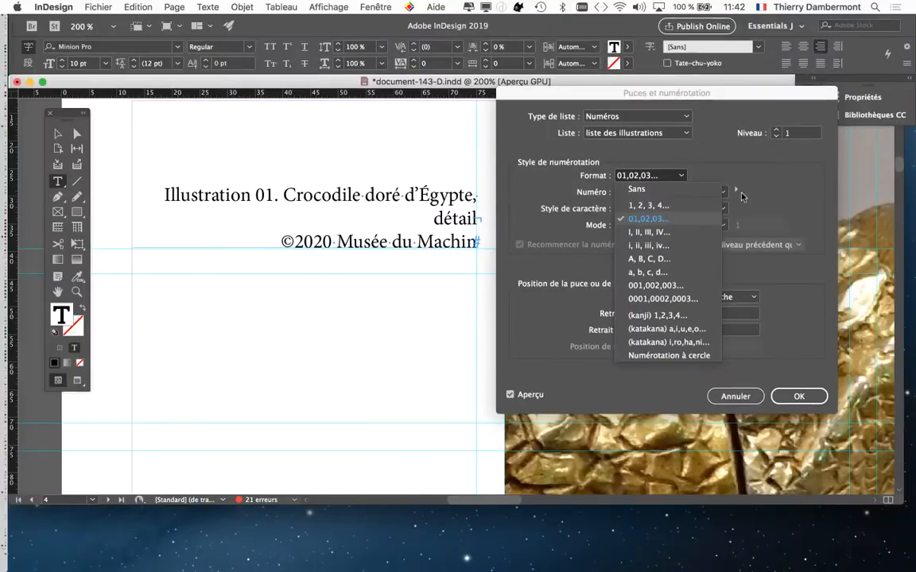
pyautogui.click(668, 213)
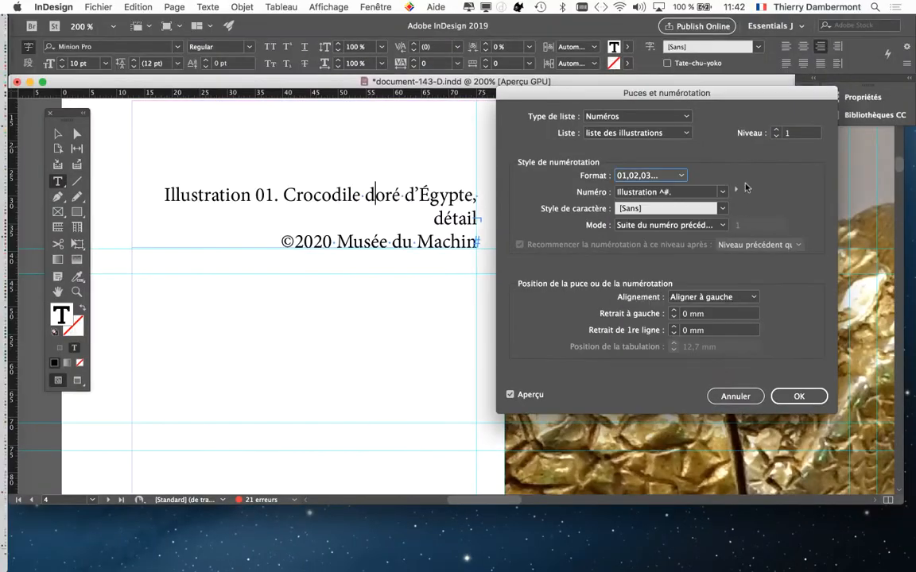
pyautogui.click(799, 396)
# Step: Save the document under the new name document-143-E.indd in the same folder
pyautogui.click(100, 7)
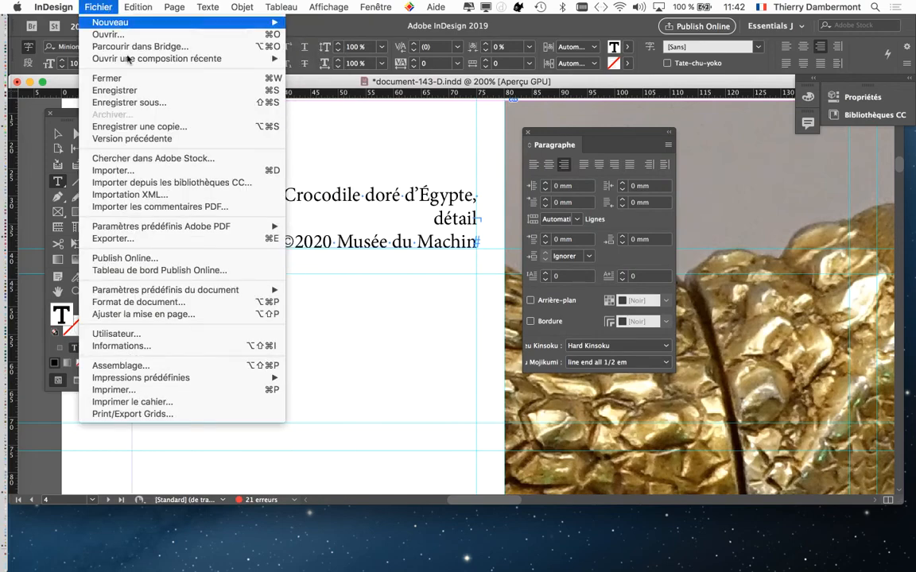
pyautogui.click(128, 102)
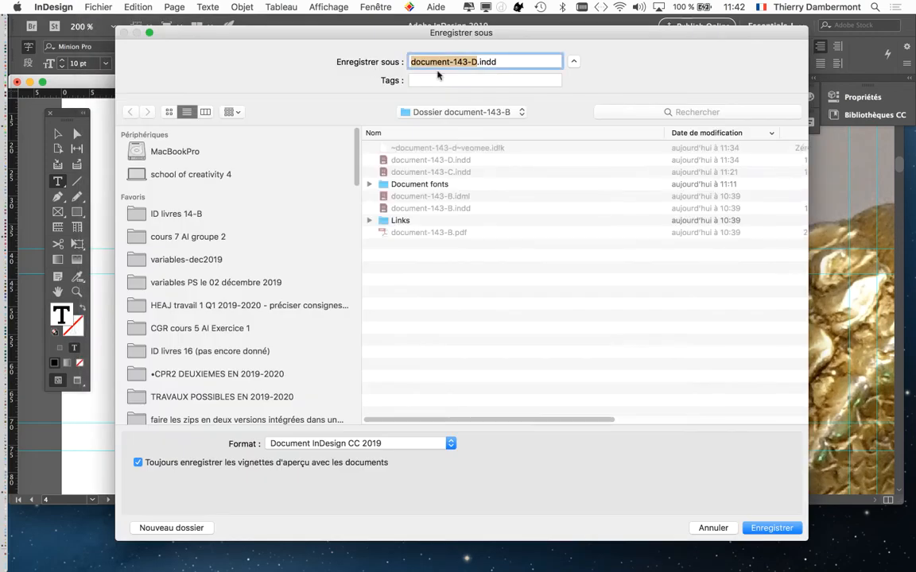
pyautogui.click(472, 62)
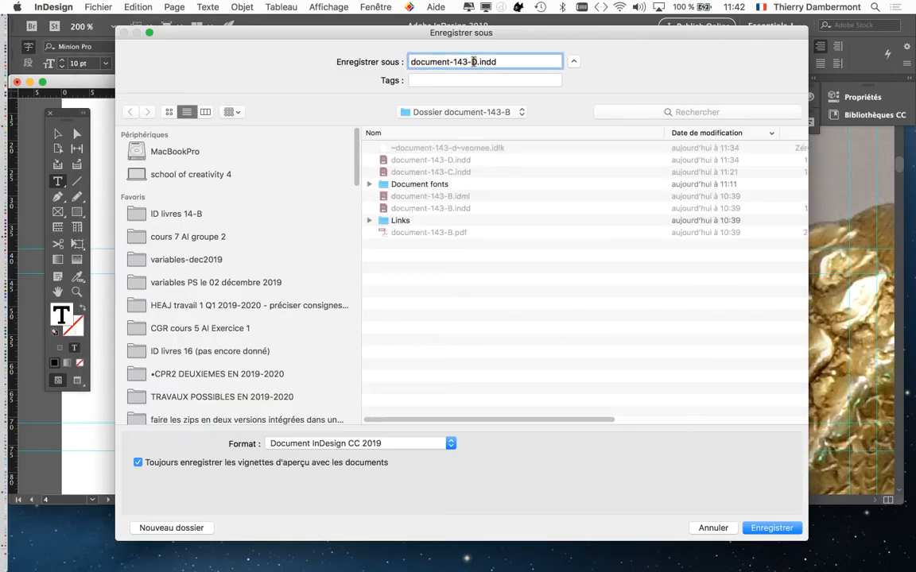
pyautogui.press('Delete')
pyautogui.write('E')
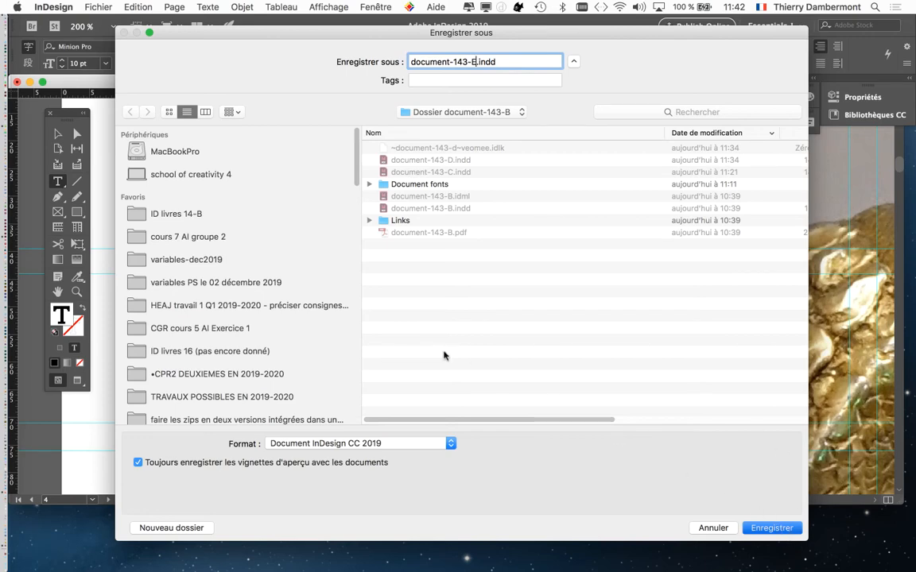
pyautogui.press('Return')
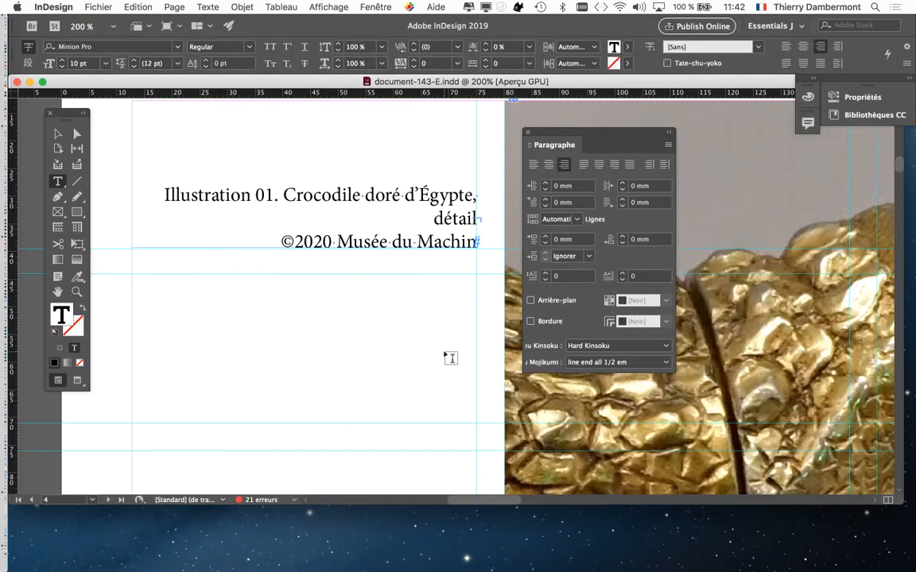